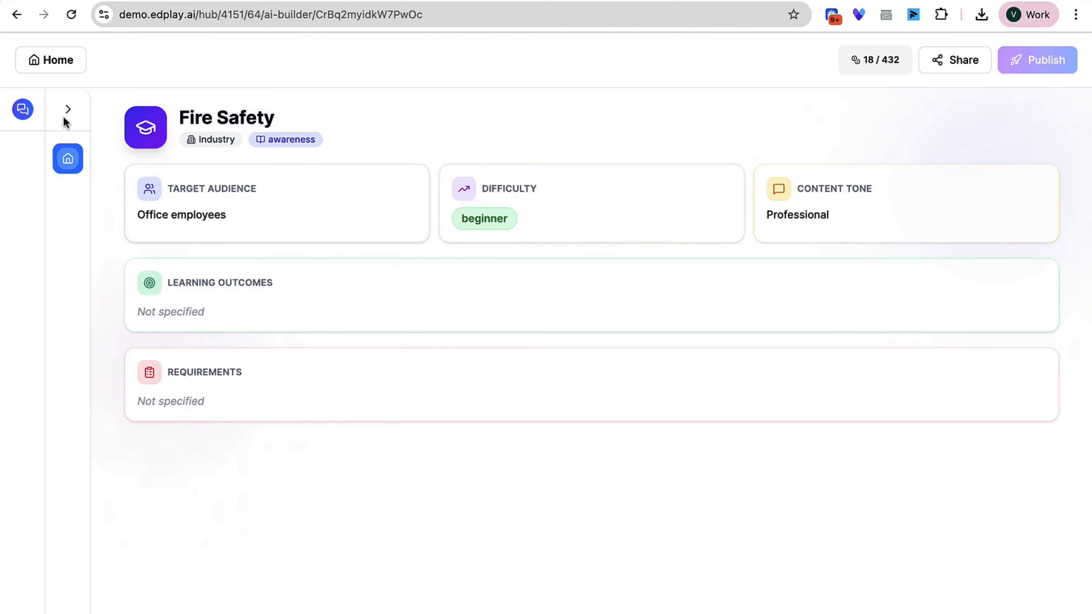
# - Expand and collapse the course modules list, and open the Edplay Agent chat at its latest messages
pyautogui.click(68, 109)
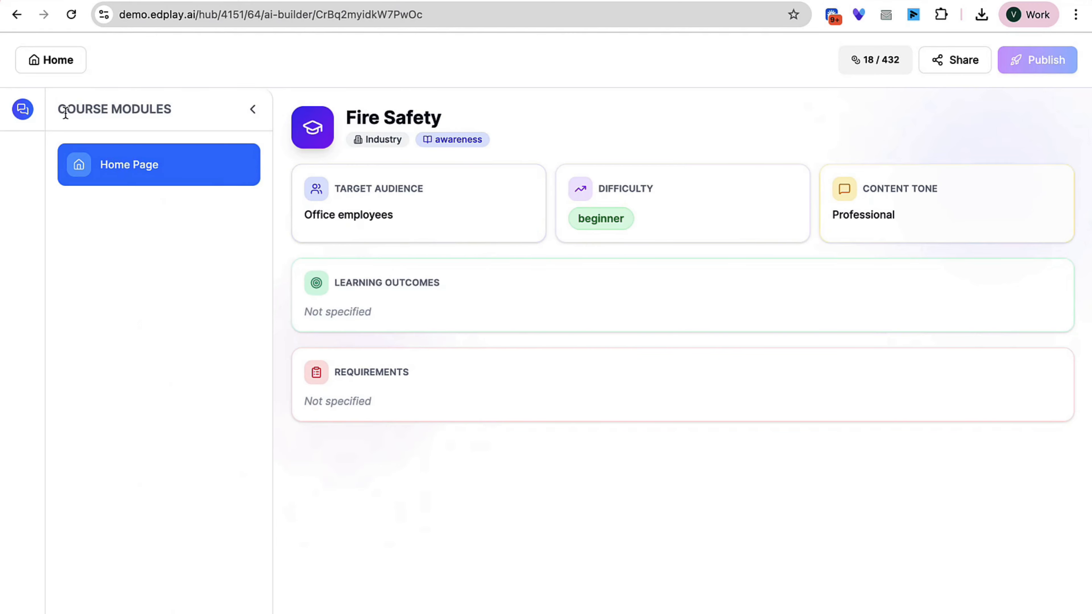
pyautogui.click(252, 110)
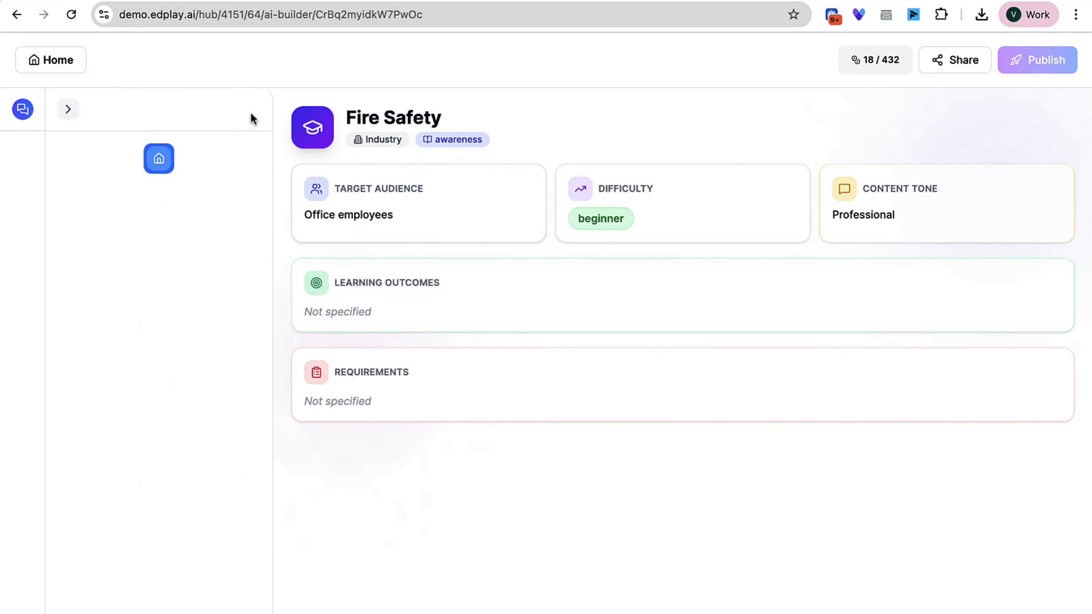
pyautogui.click(23, 110)
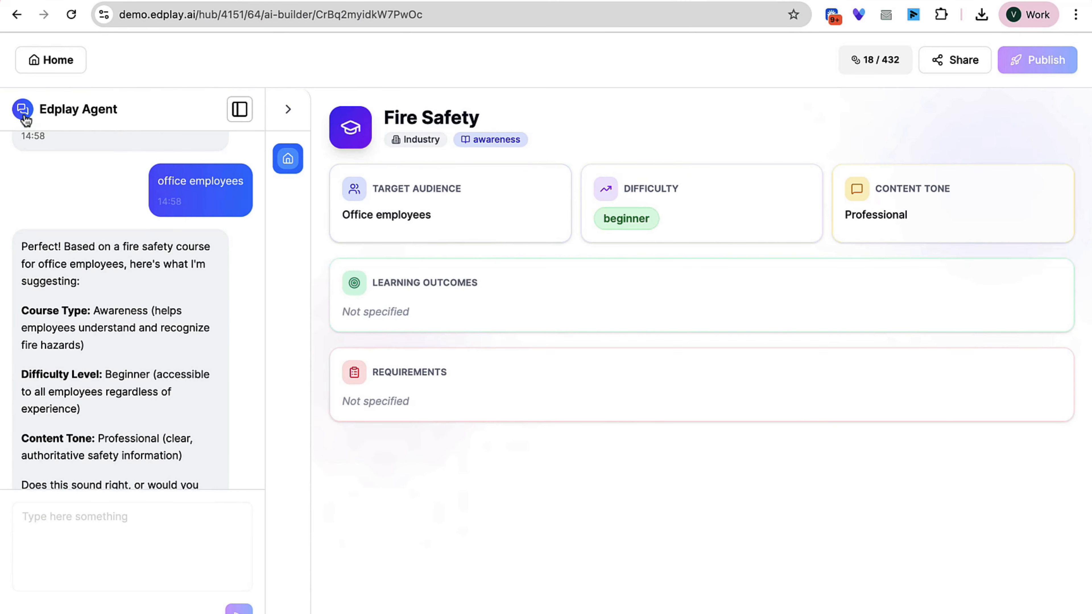
pyautogui.scroll(-10, 146, 361)
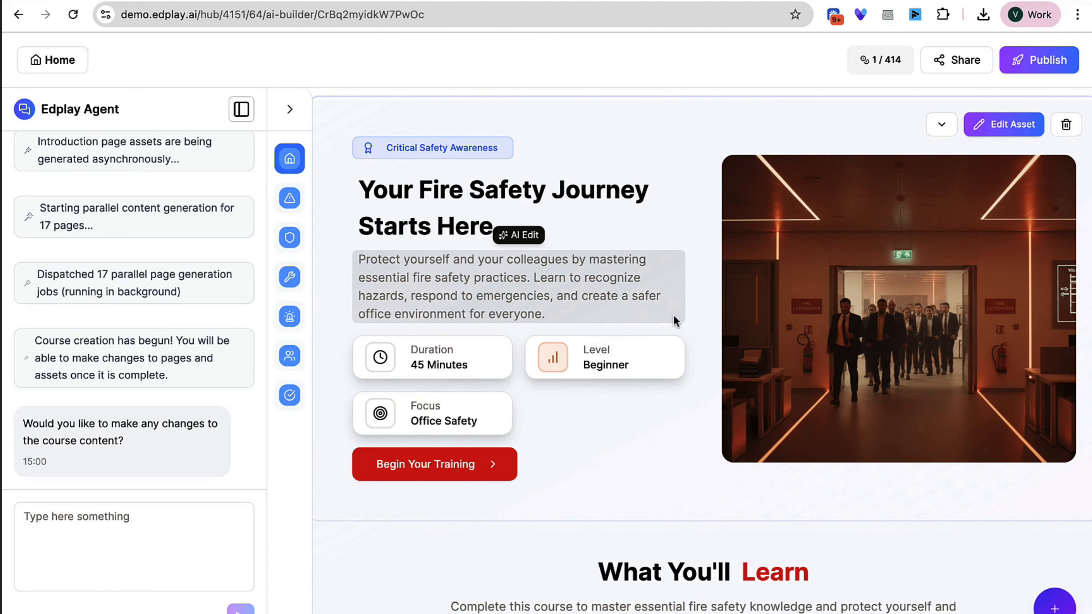
# - Look through the generated fire safety home page and open the sixth course module
pyautogui.scroll(-5, 673, 315)
pyautogui.scroll(5, 675, 316)
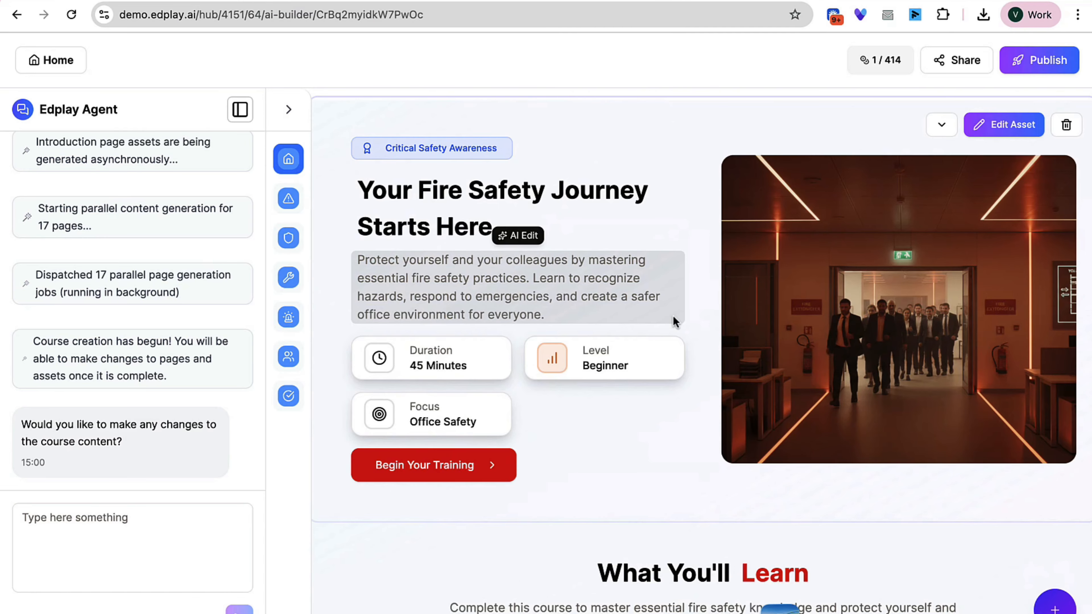
pyautogui.click(288, 360)
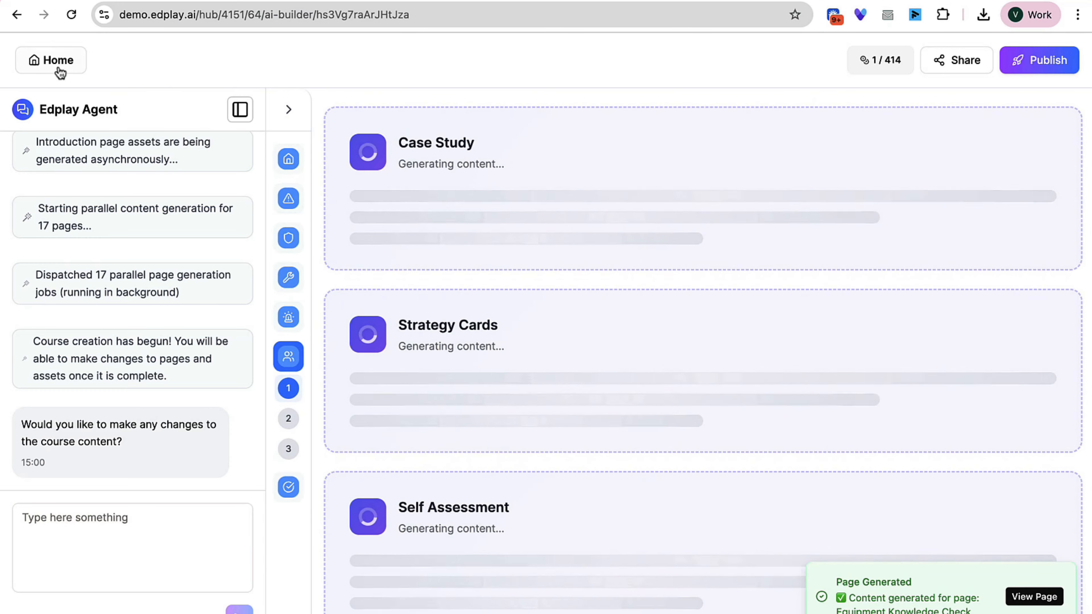
# - Return to the course dashboard, open "How to Play Padel: Master the Basics", and hide the Edplay Agent chat
pyautogui.click(47, 67)
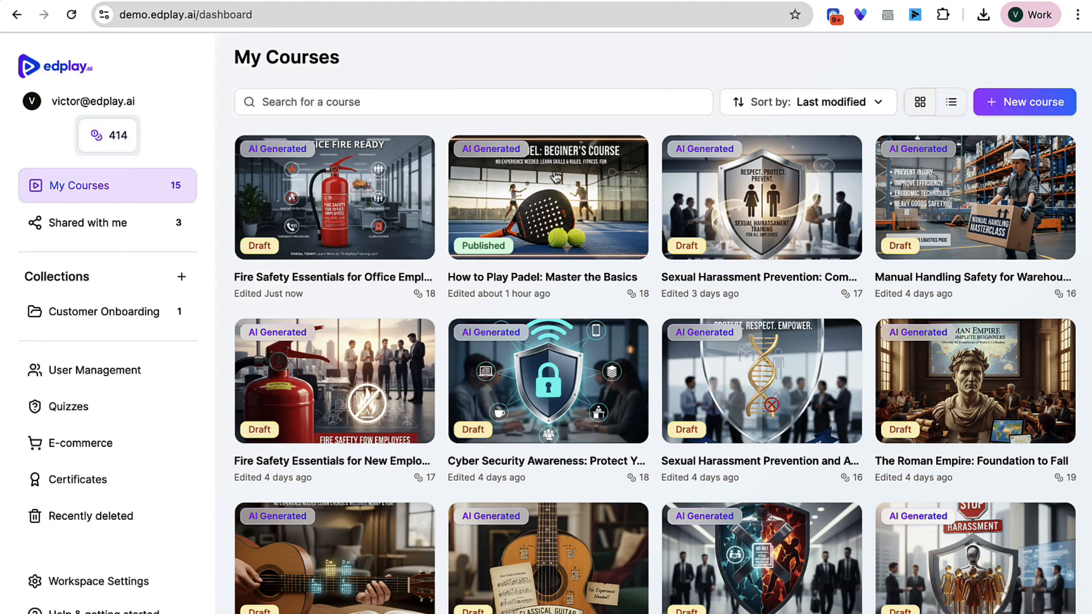
pyautogui.moveTo(579, 191)
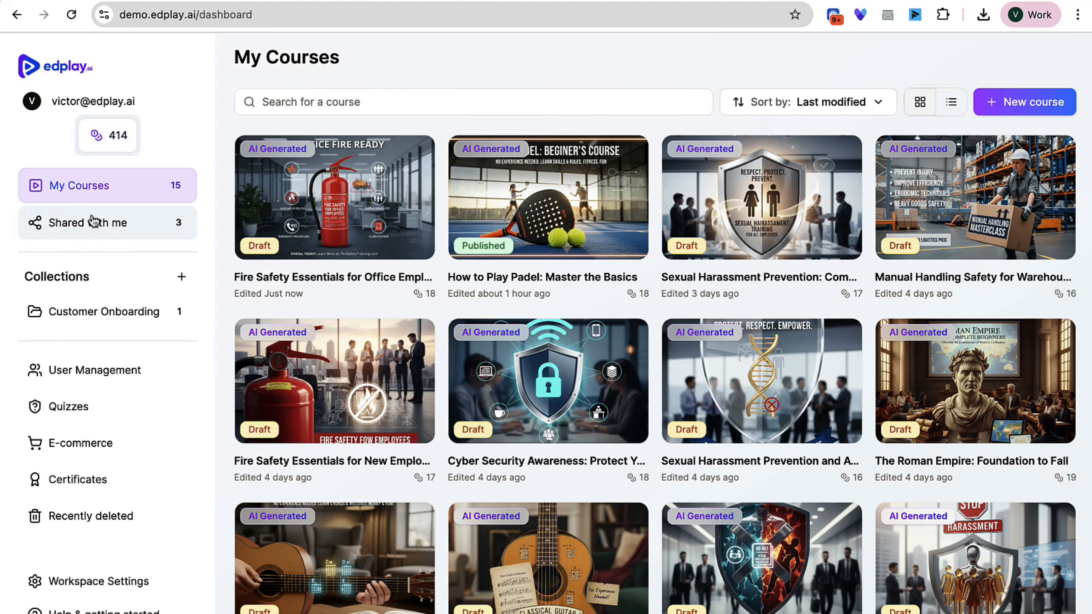
pyautogui.click(554, 189)
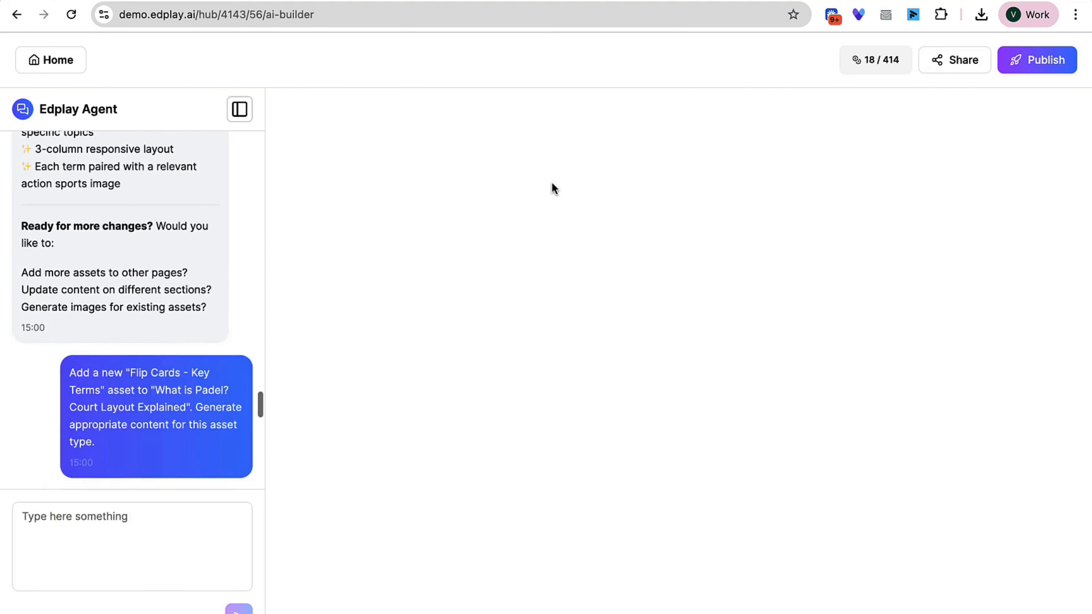
pyautogui.click(239, 109)
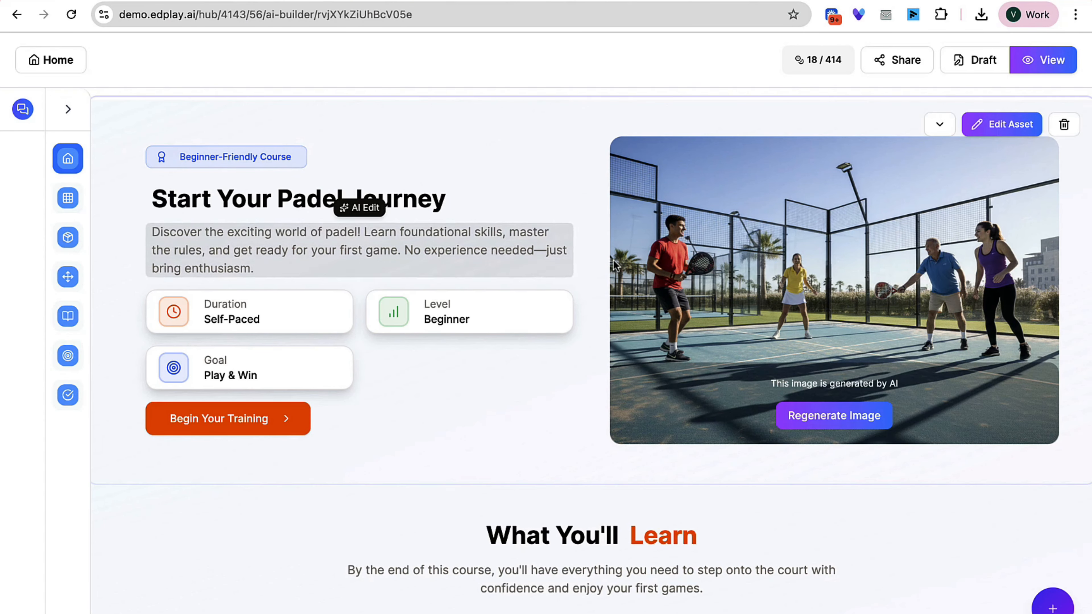
# - Move the "Start Your Padel Journey" hero asset down one place, below the "What You'll Learn" section
pyautogui.click(940, 128)
pyautogui.scroll(-4, 935, 262)
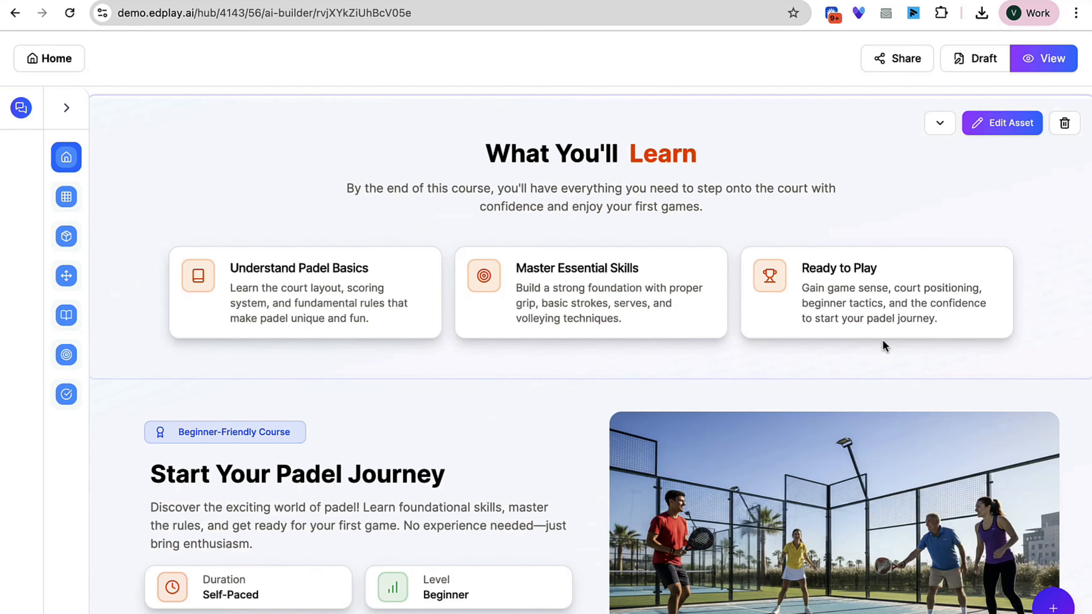
pyautogui.scroll(-4, 1013, 296)
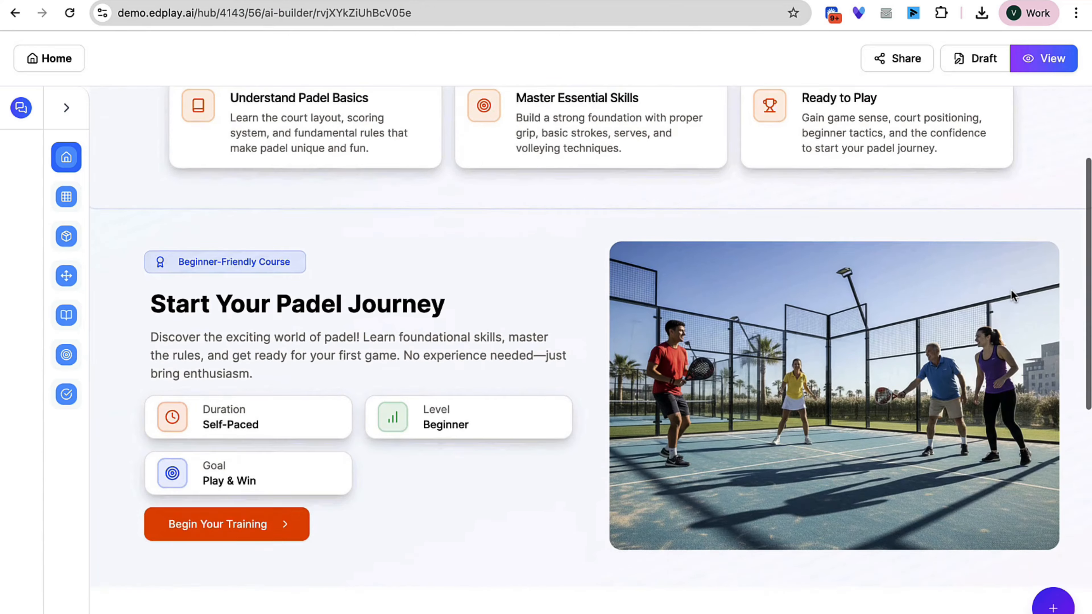
pyautogui.scroll(3, 965, 243)
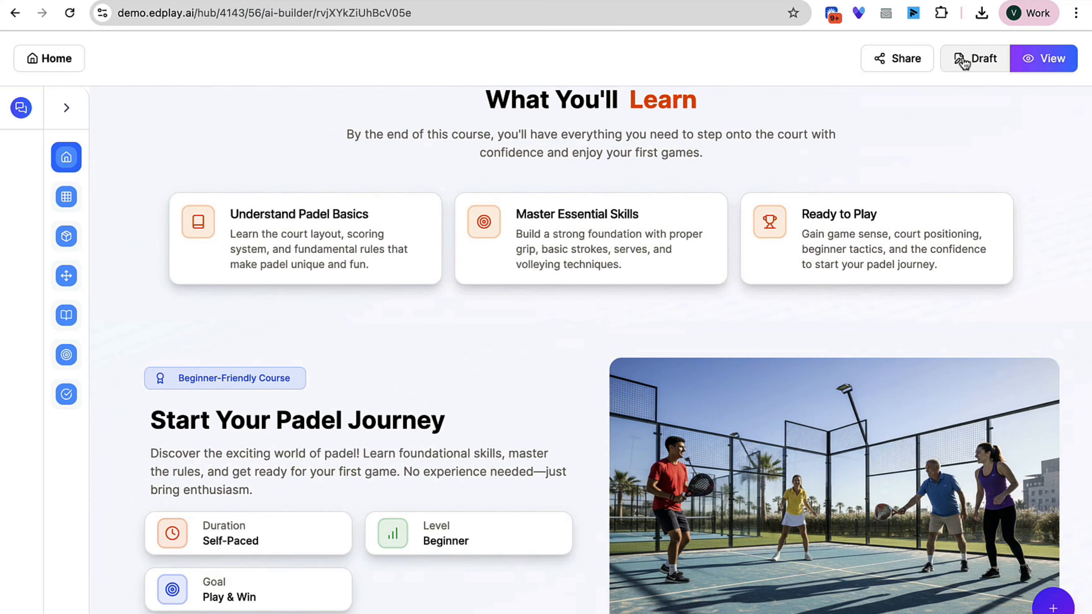
# - Inspect the hero asset's change request dialog and its image regeneration prompt, dismissing both without applying anything
pyautogui.scroll(-4, 929, 318)
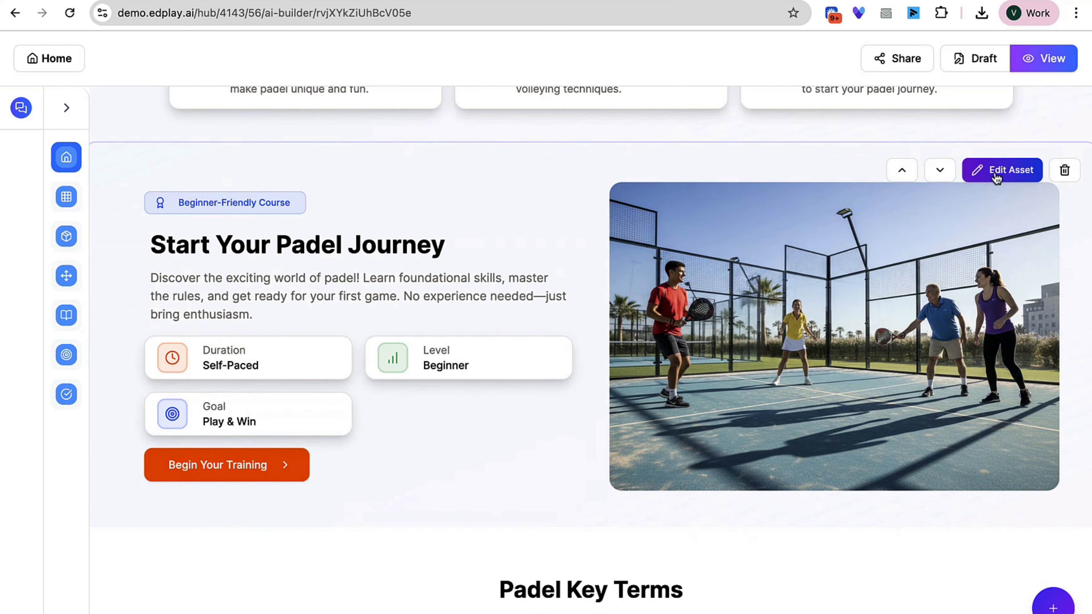
pyautogui.click(1002, 171)
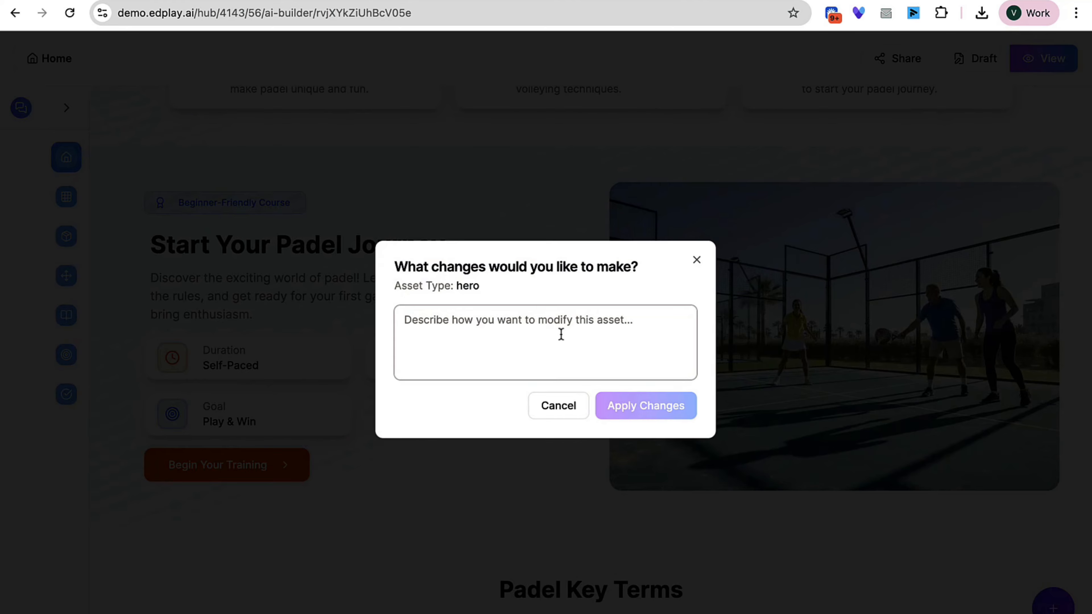
pyautogui.click(697, 260)
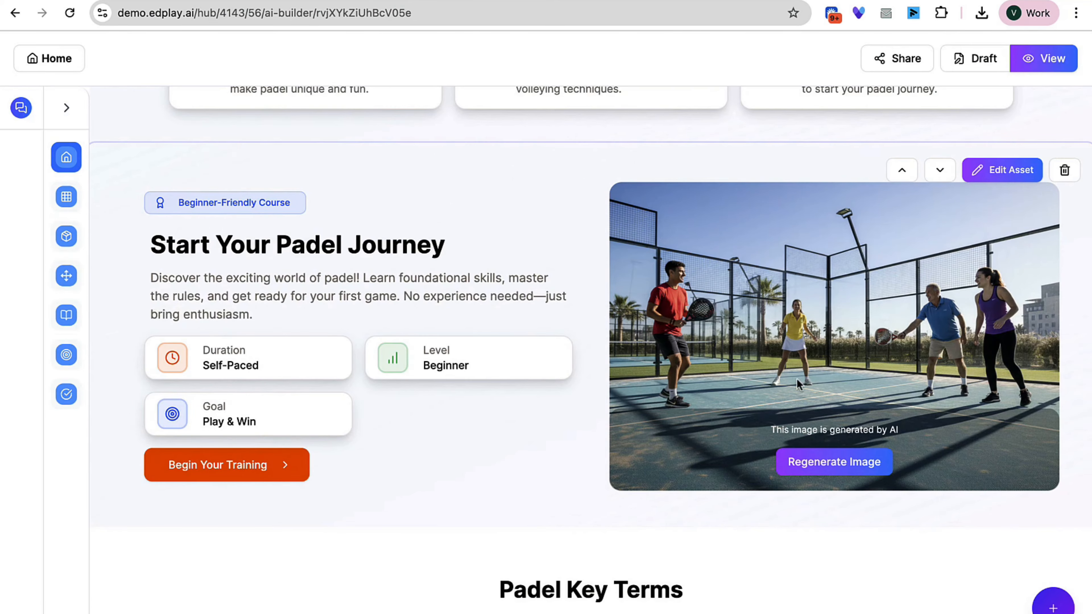
pyautogui.click(831, 462)
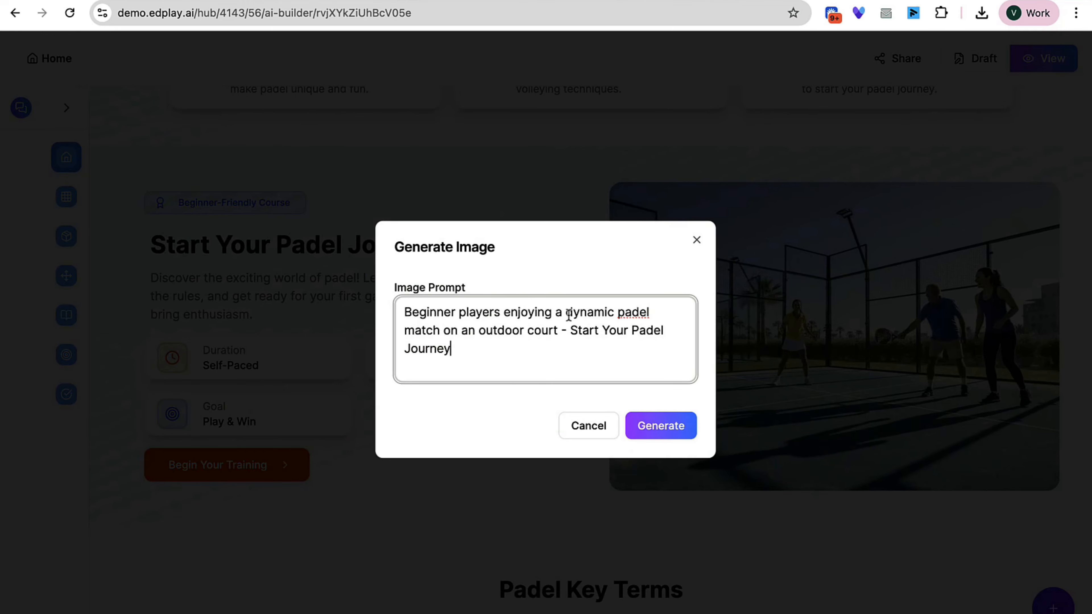
pyautogui.click(697, 243)
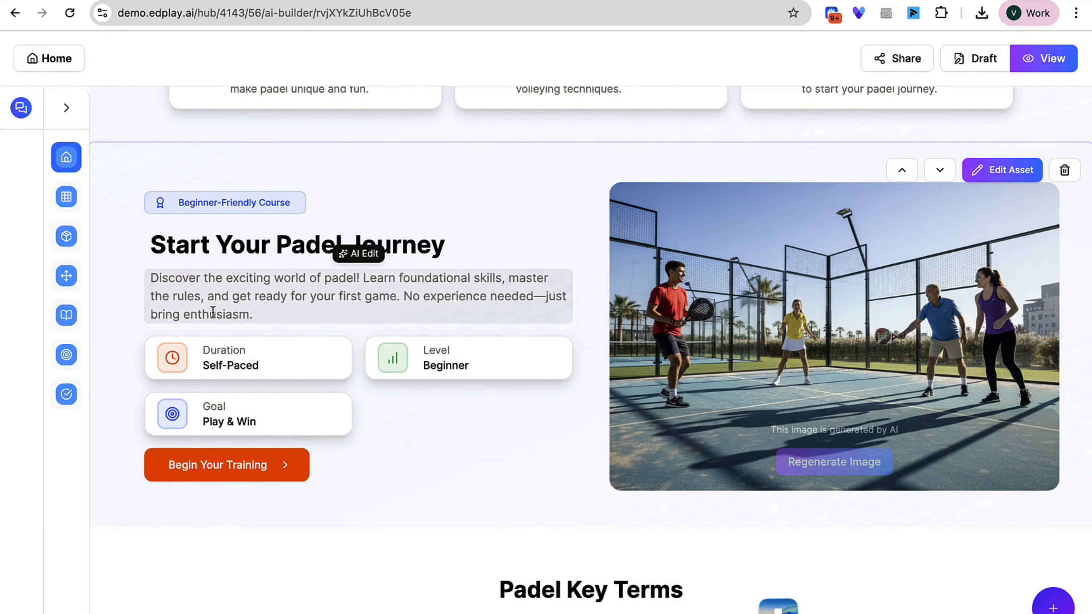
# - Browse the asset types that can be added to the page, and cancel without adding one
pyautogui.click(1054, 609)
pyautogui.click(955, 563)
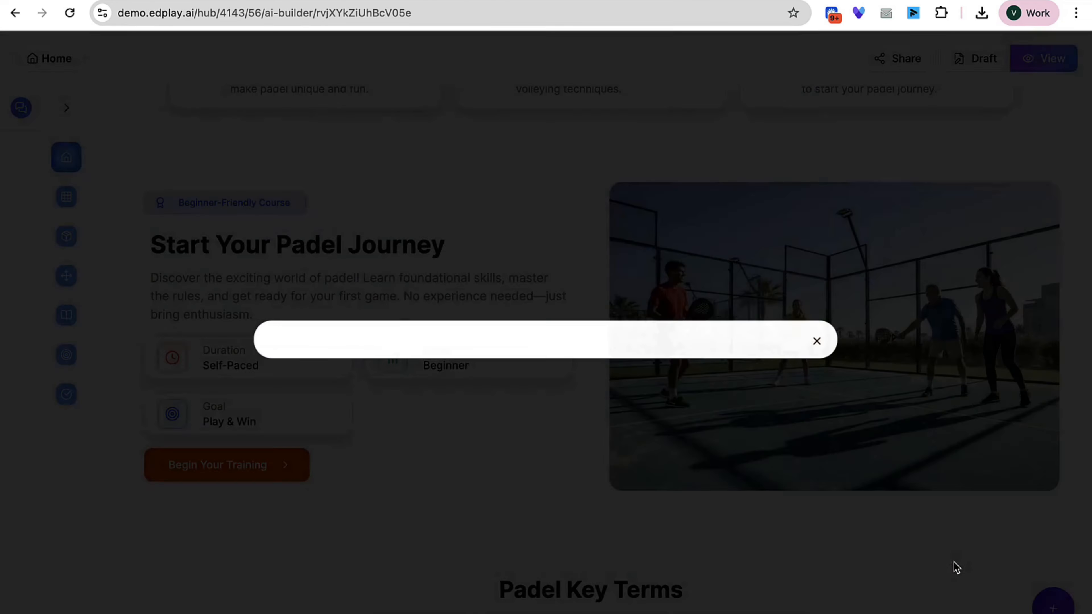
pyautogui.scroll(-6, 587, 396)
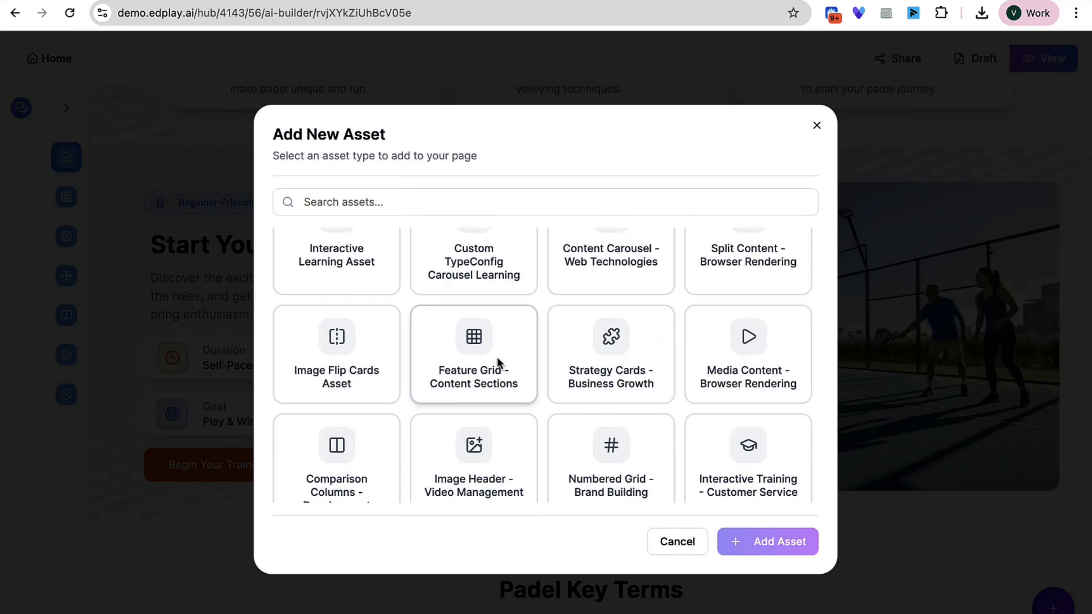
pyautogui.scroll(-5, 498, 362)
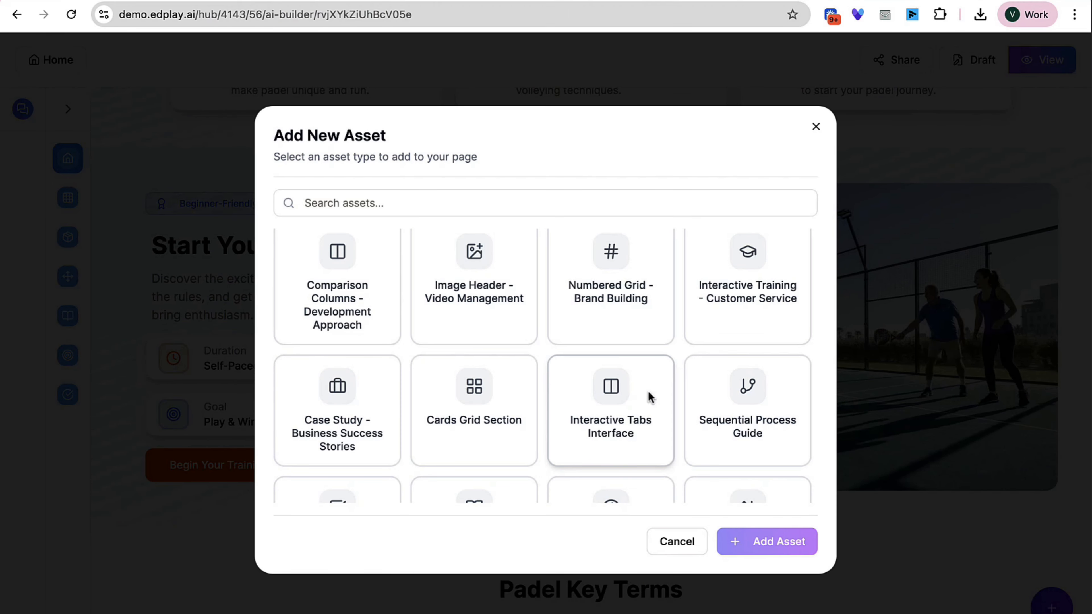
pyautogui.click(677, 543)
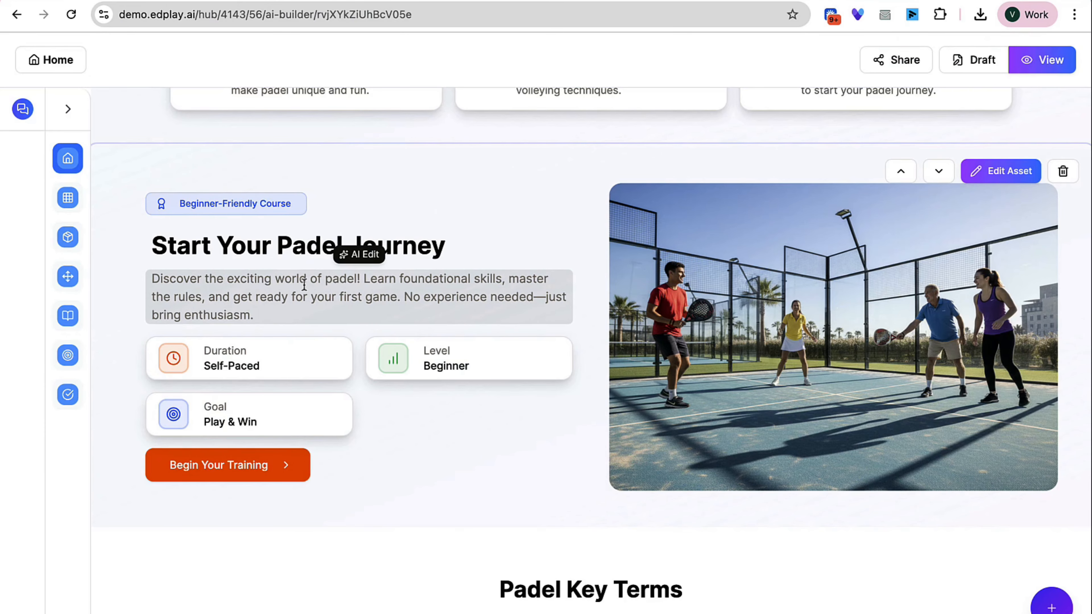
# - View the AI edit options for the "Start Your Padel Journey" heading and close them
pyautogui.tripleClick(371, 291)
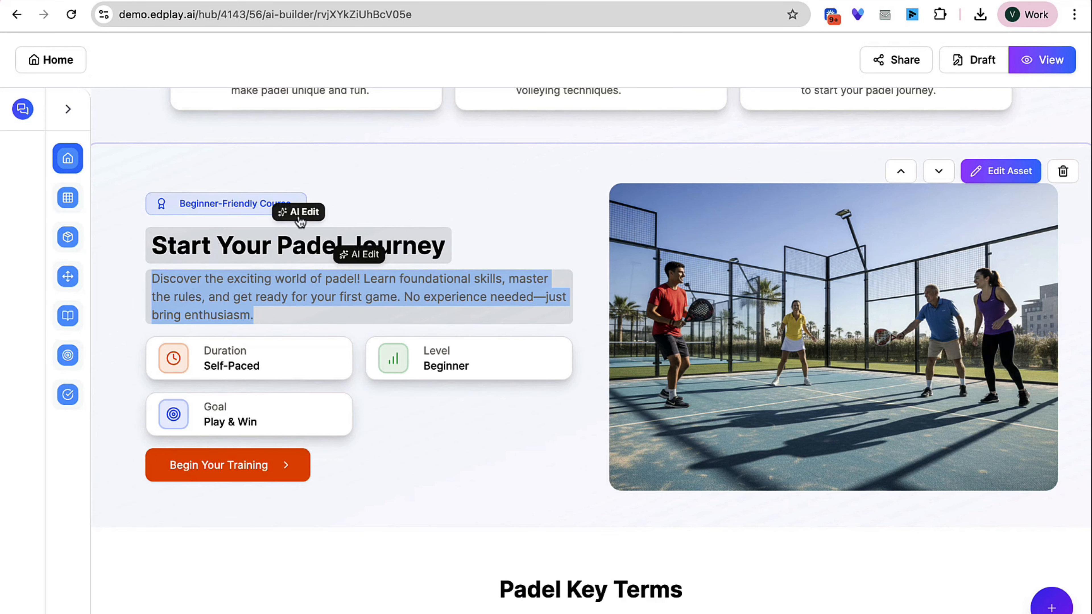
pyautogui.click(300, 213)
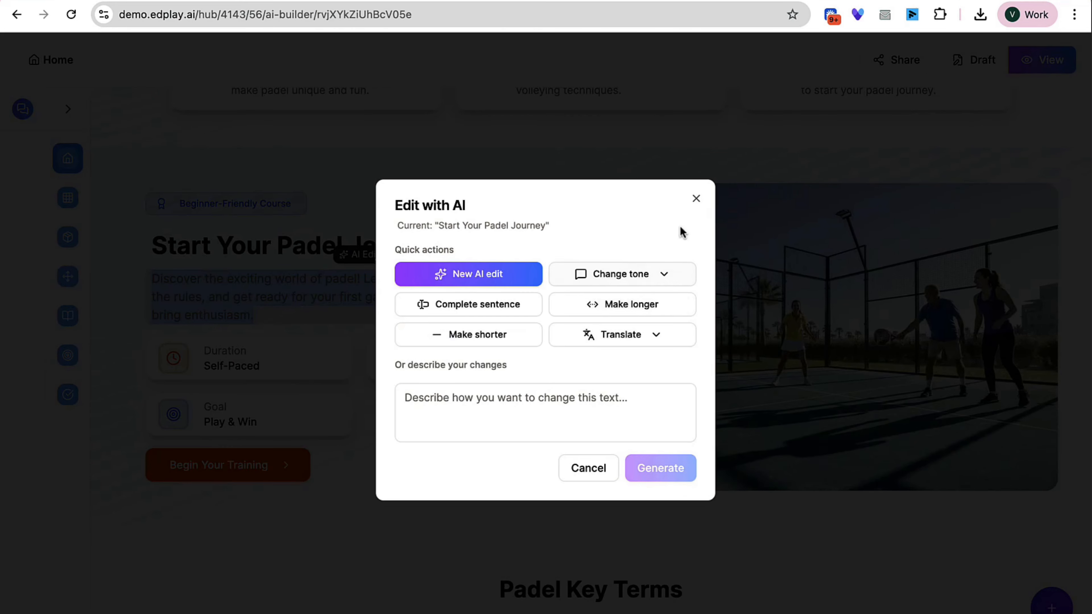
pyautogui.click(696, 199)
# - Review the tone and translation choices in the AI edit options for the hero description, and close the dialog
pyautogui.click(356, 253)
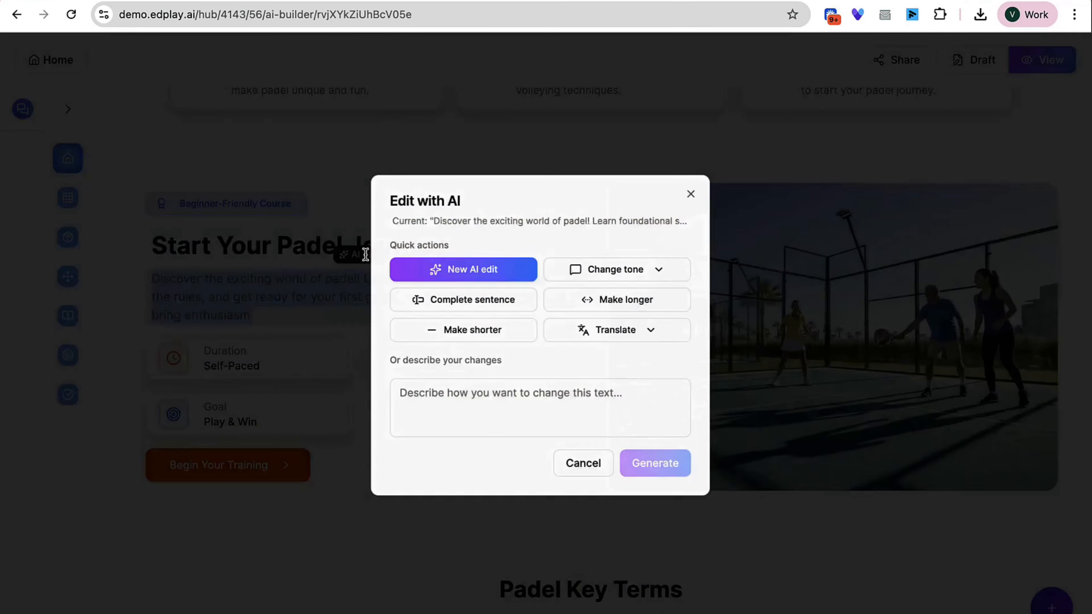
pyautogui.click(643, 279)
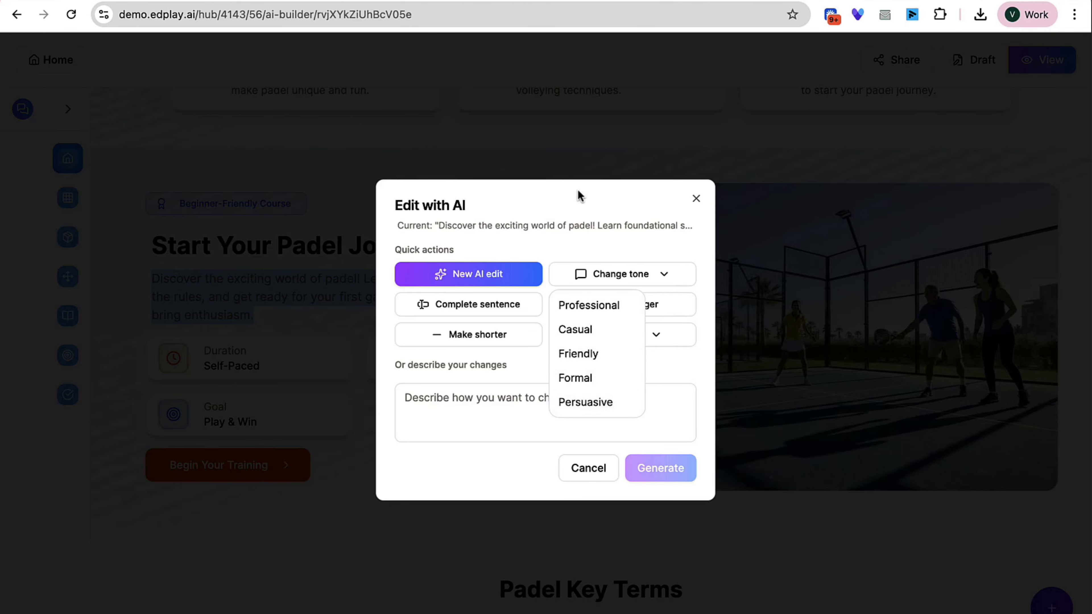
pyautogui.click(570, 230)
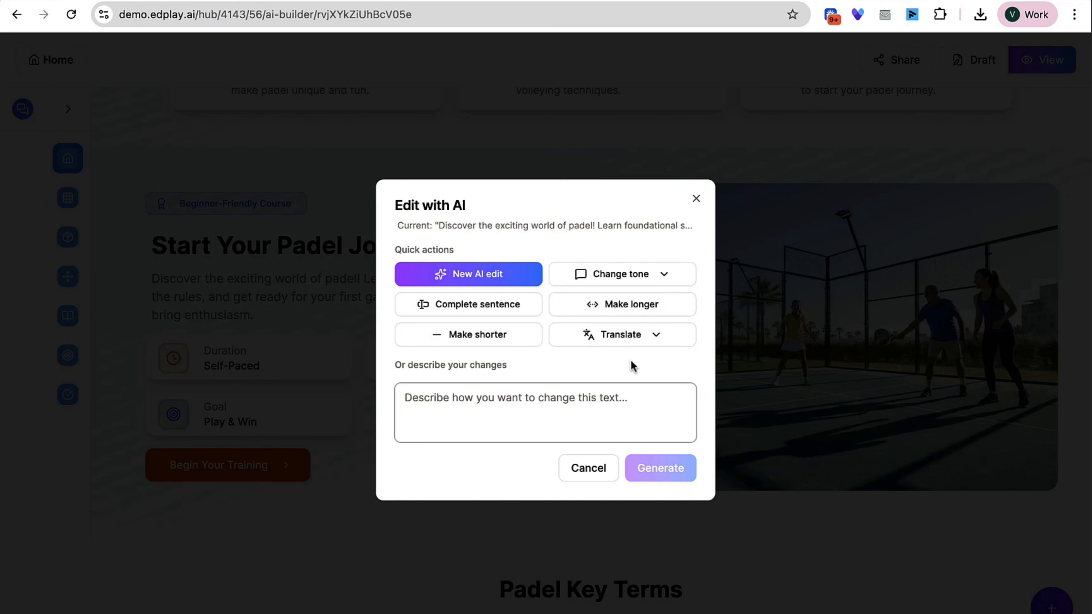
pyautogui.click(613, 339)
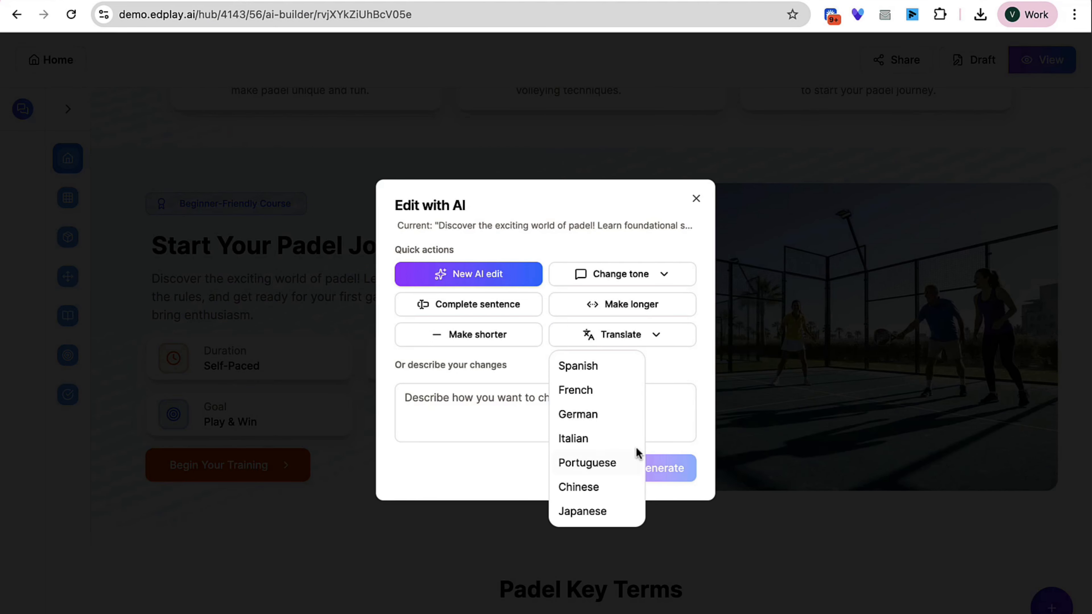
pyautogui.click(624, 216)
pyautogui.click(696, 199)
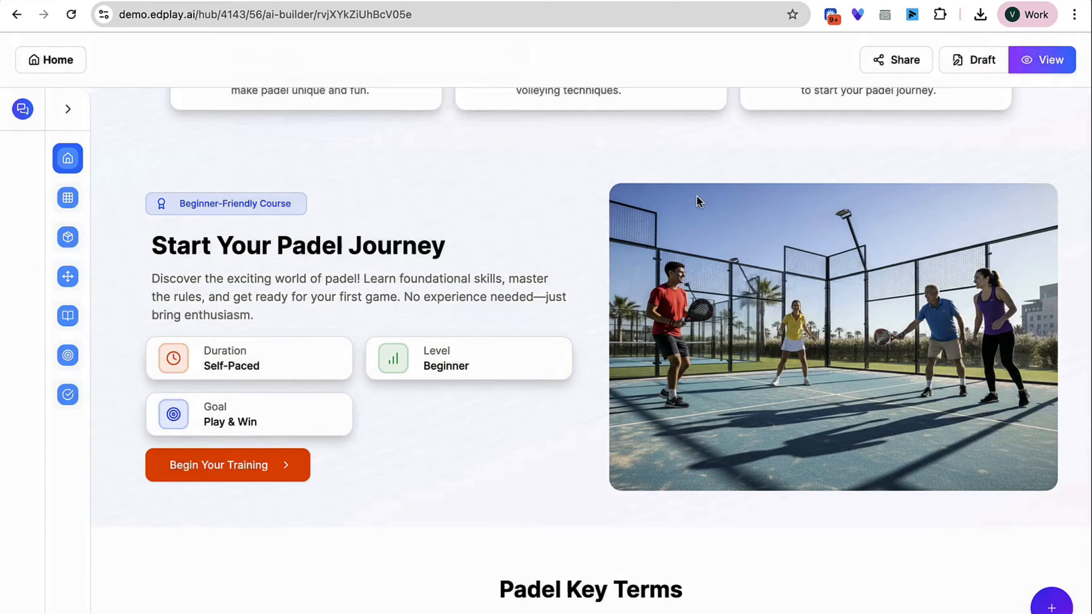
# - Flip the Rally, Paddle, Glass Wall and Service Box cards in the Padel Key Terms section to read their definitions
pyautogui.scroll(-8, 497, 366)
pyautogui.scroll(-3, 499, 367)
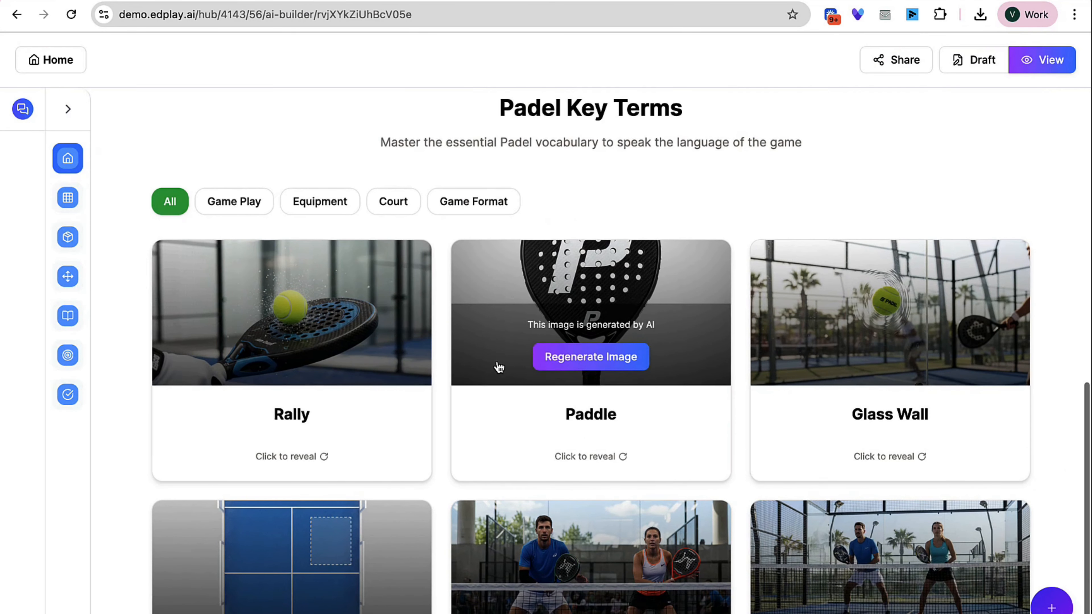
pyautogui.click(302, 456)
pyautogui.click(509, 433)
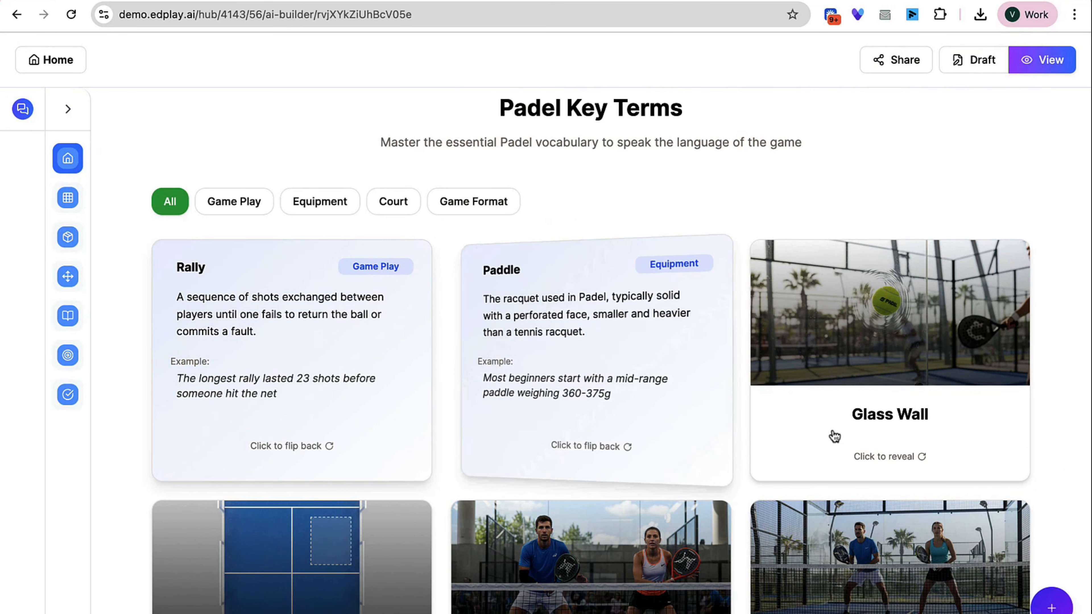
pyautogui.click(831, 434)
pyautogui.scroll(-5, 831, 438)
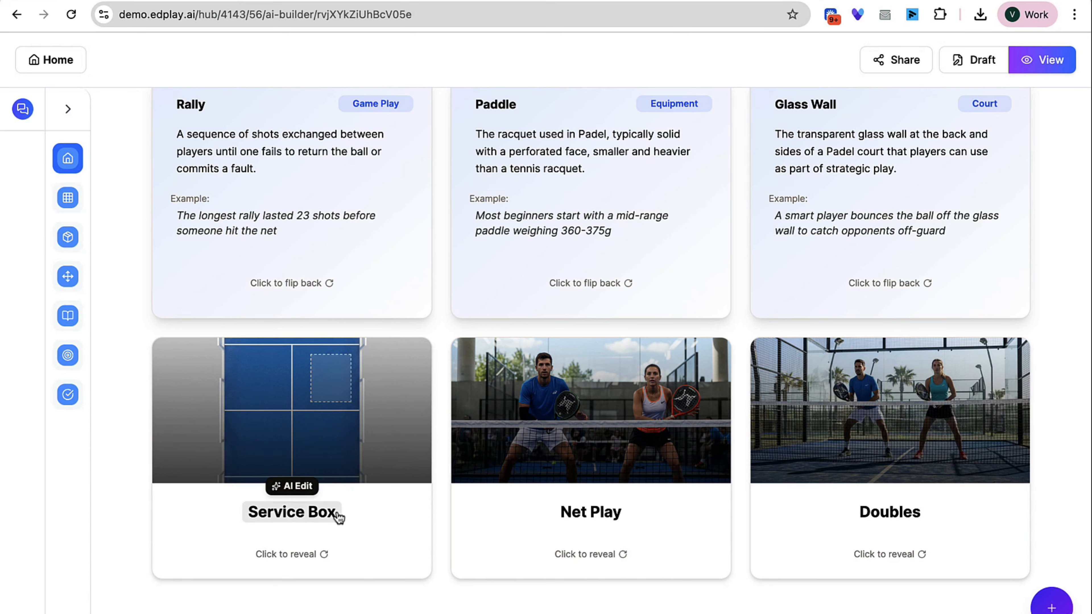
pyautogui.click(381, 525)
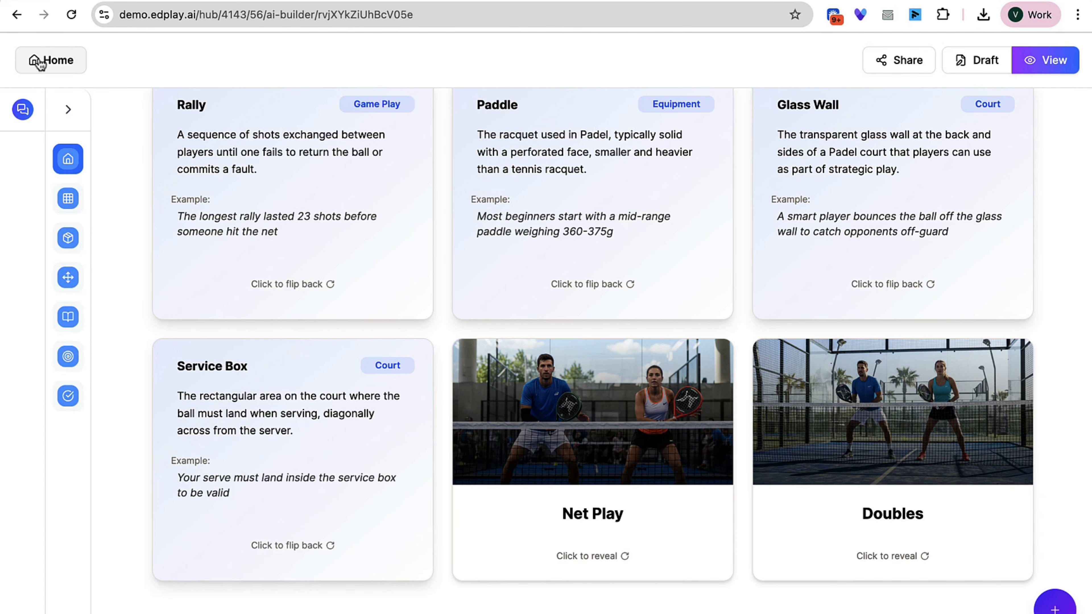
# - Return to the course dashboard and open the Fire Safety Essentials course for office employees
pyautogui.click(40, 60)
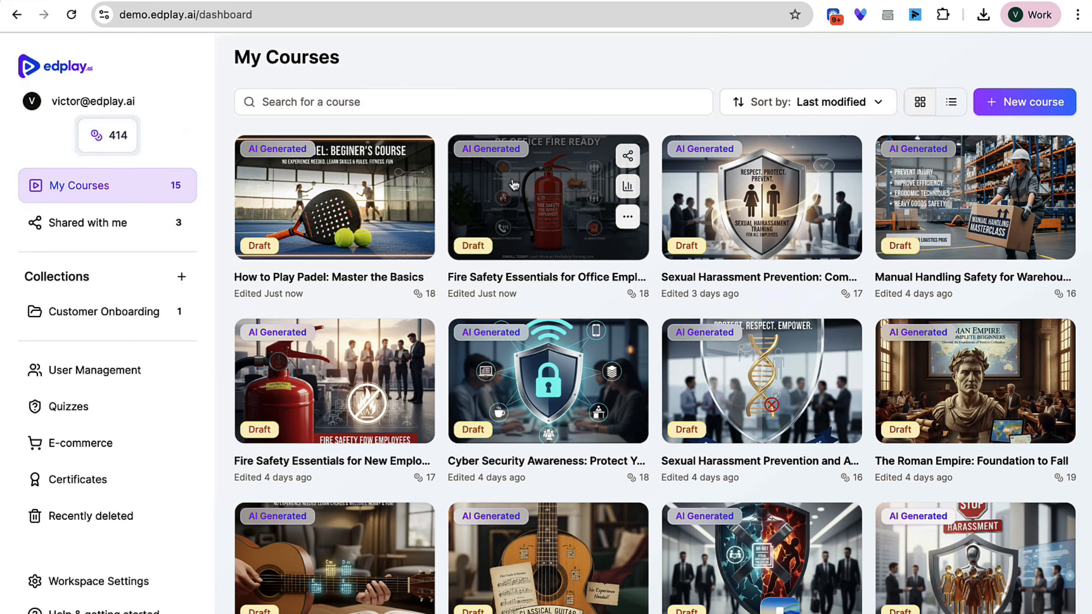
pyautogui.click(516, 201)
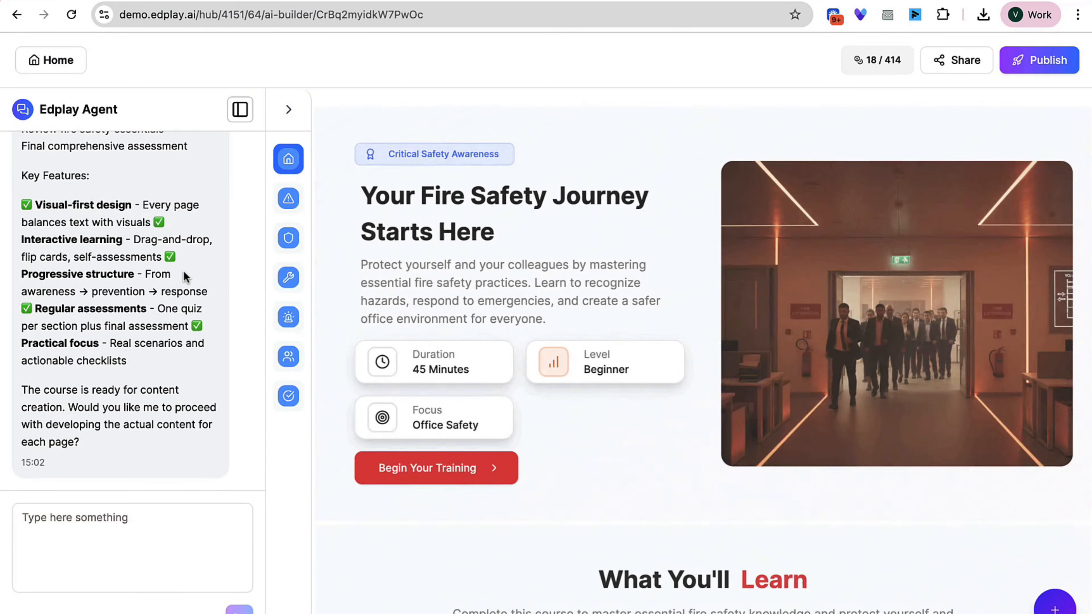
# - Review the agent's course structure summary in the chat and the welcome page's hero and What You'll Learn sections
pyautogui.scroll(15, 184, 271)
pyautogui.scroll(-8, 184, 275)
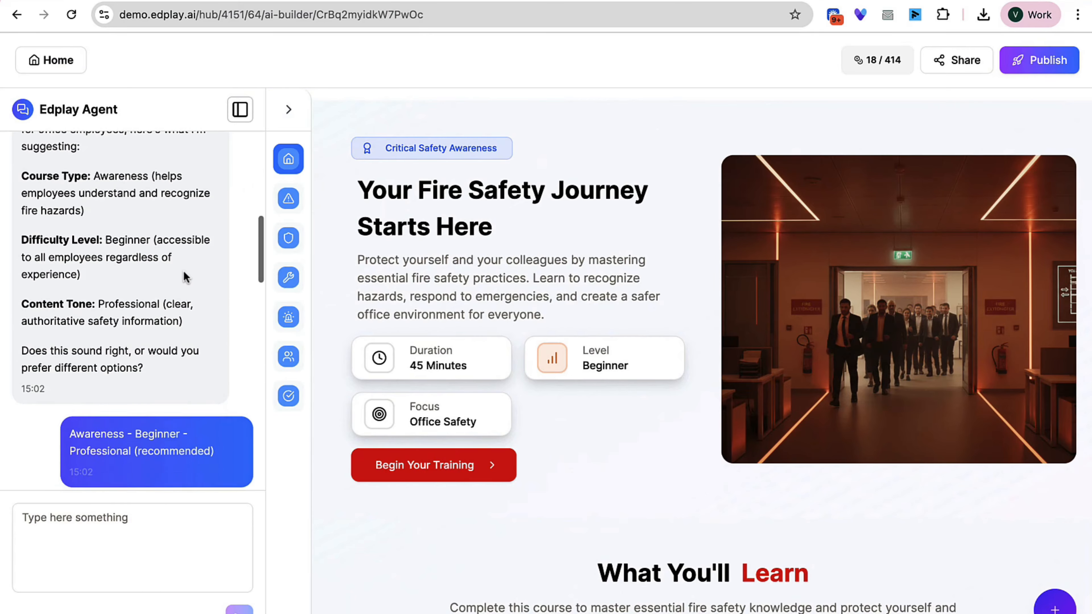
pyautogui.scroll(3, 138, 279)
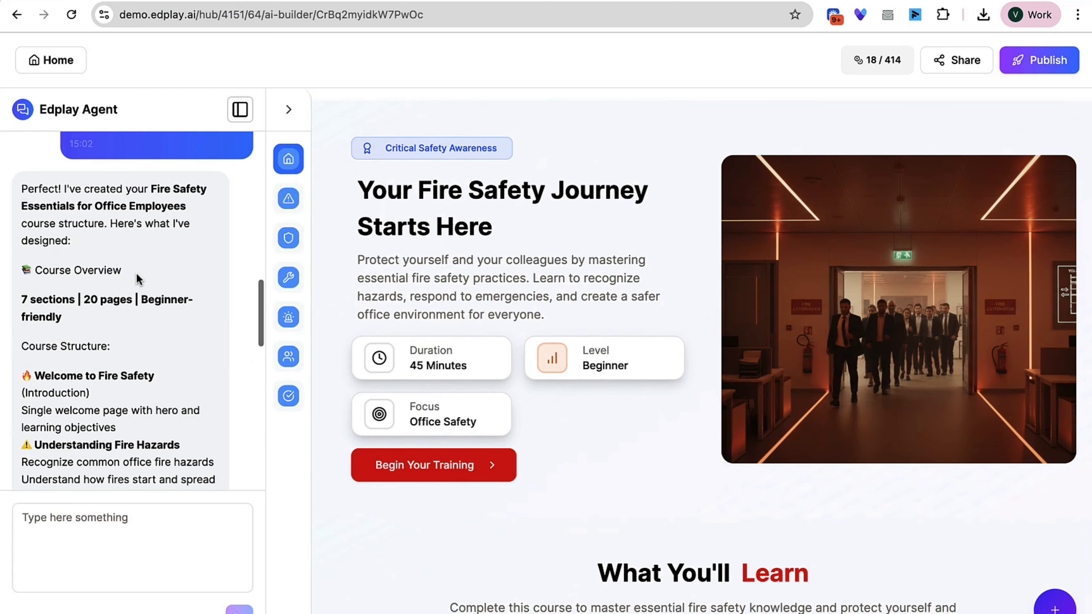
pyautogui.scroll(-5, 115, 359)
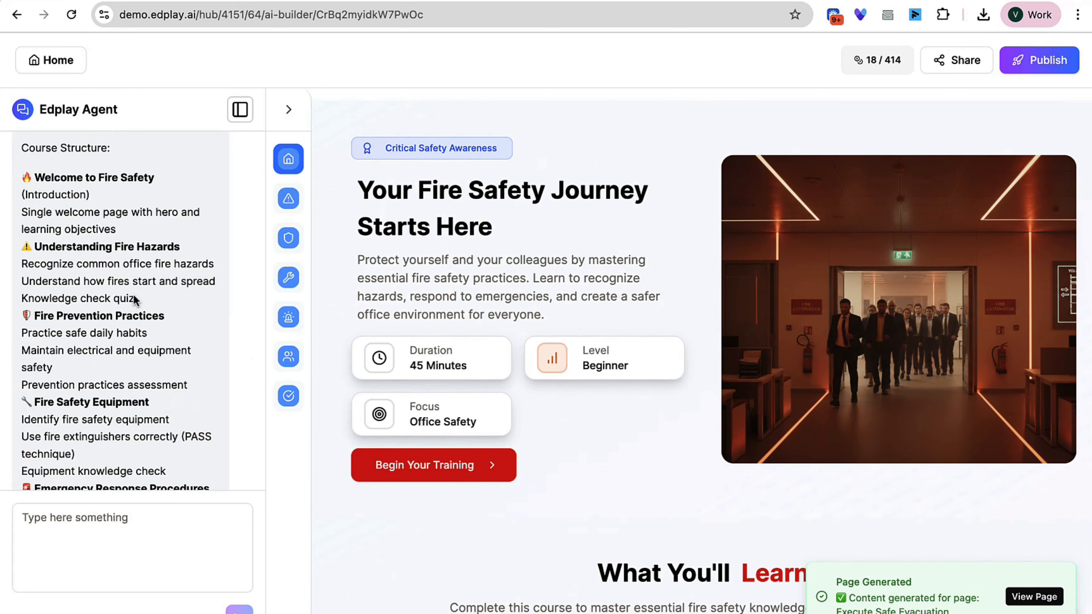
pyautogui.scroll(-12, 134, 300)
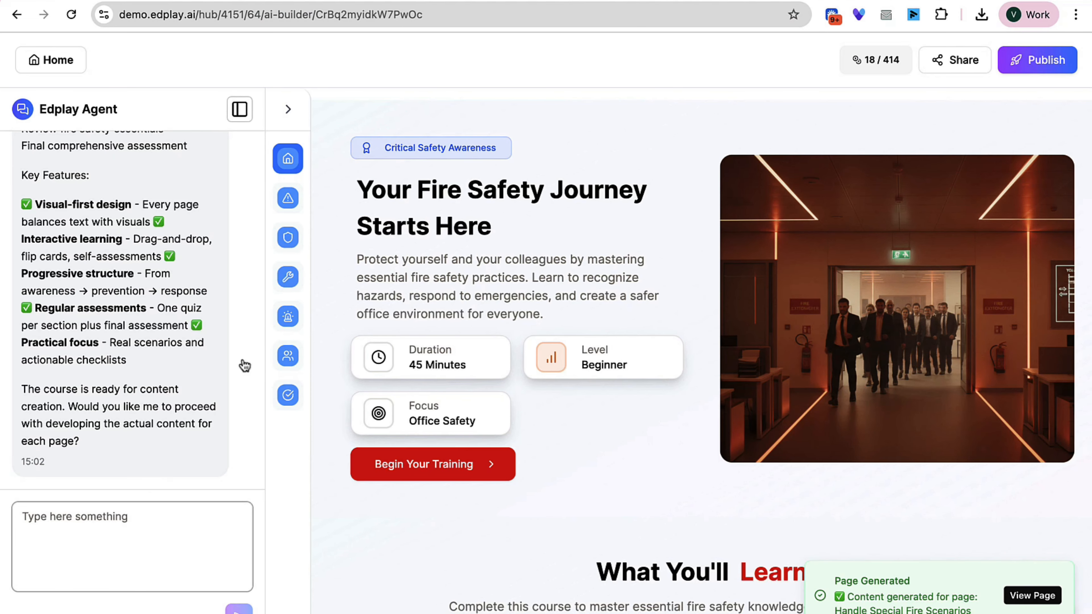
pyautogui.moveTo(776, 294)
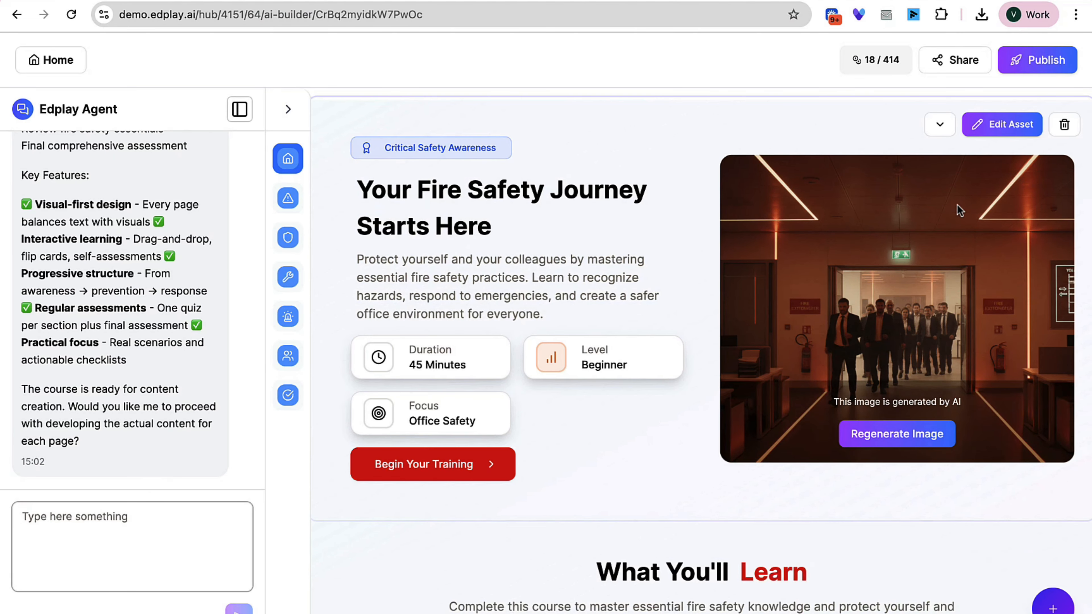
pyautogui.scroll(-6, 675, 175)
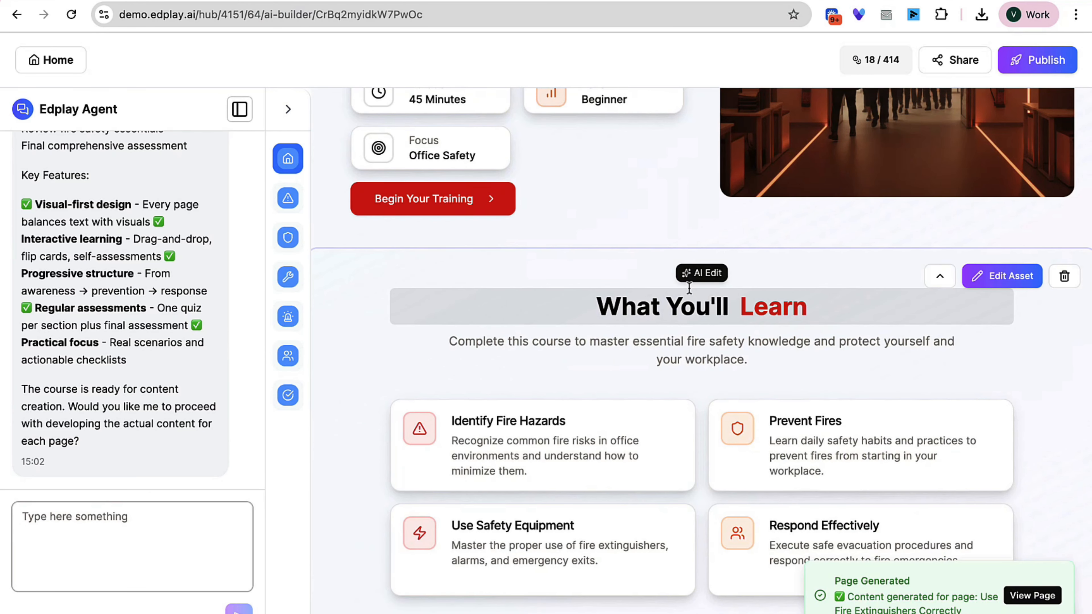
pyautogui.scroll(6, 701, 279)
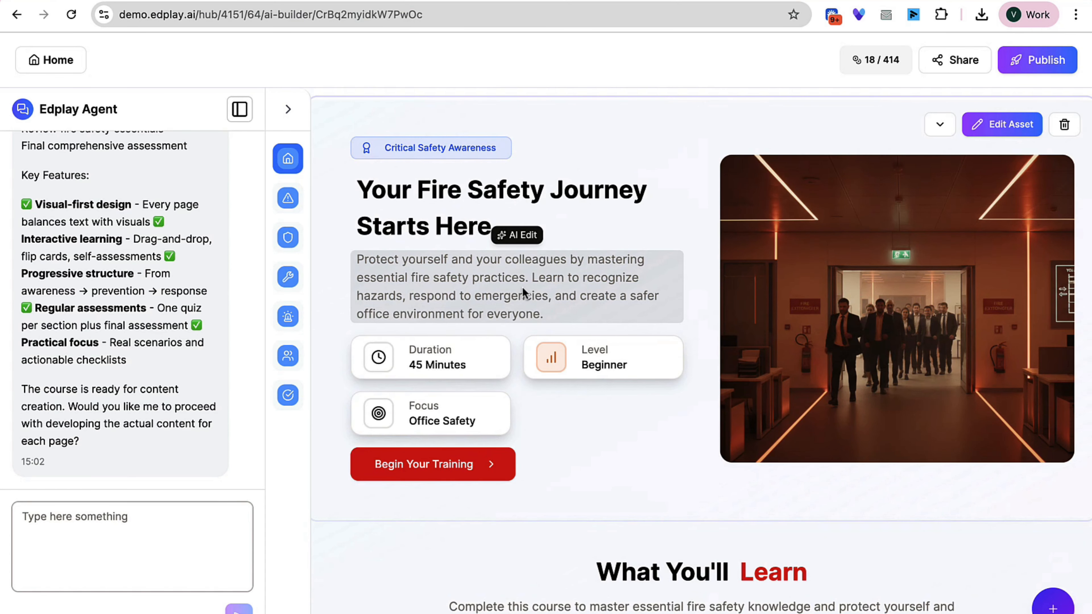
# - Translate the hero description under "Your Fire Safety Journey Starts Here" into French with AI edit and apply the generated text
pyautogui.click(512, 232)
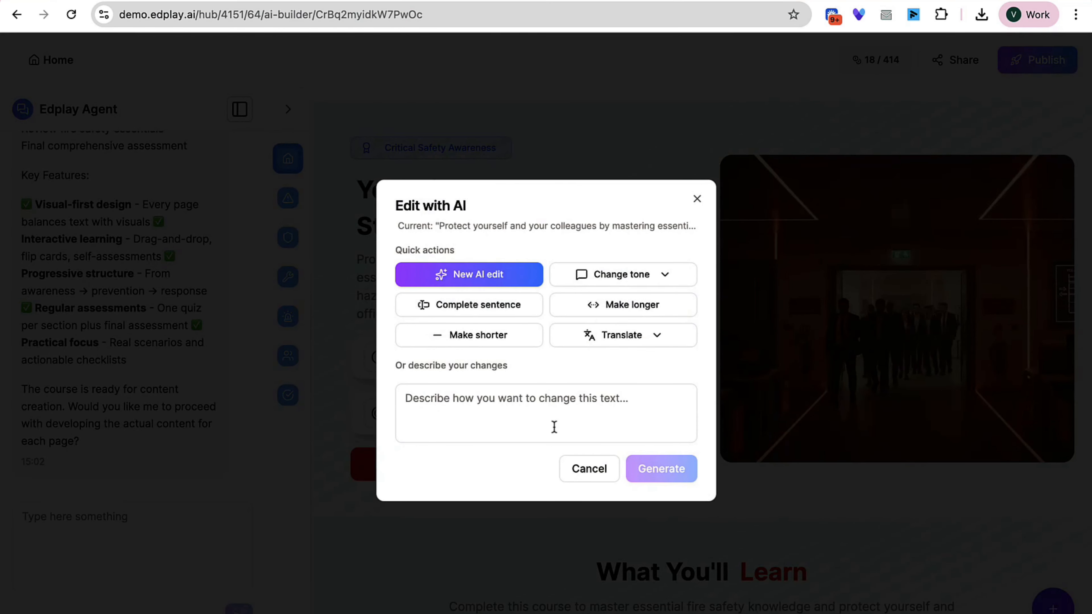
pyautogui.click(648, 336)
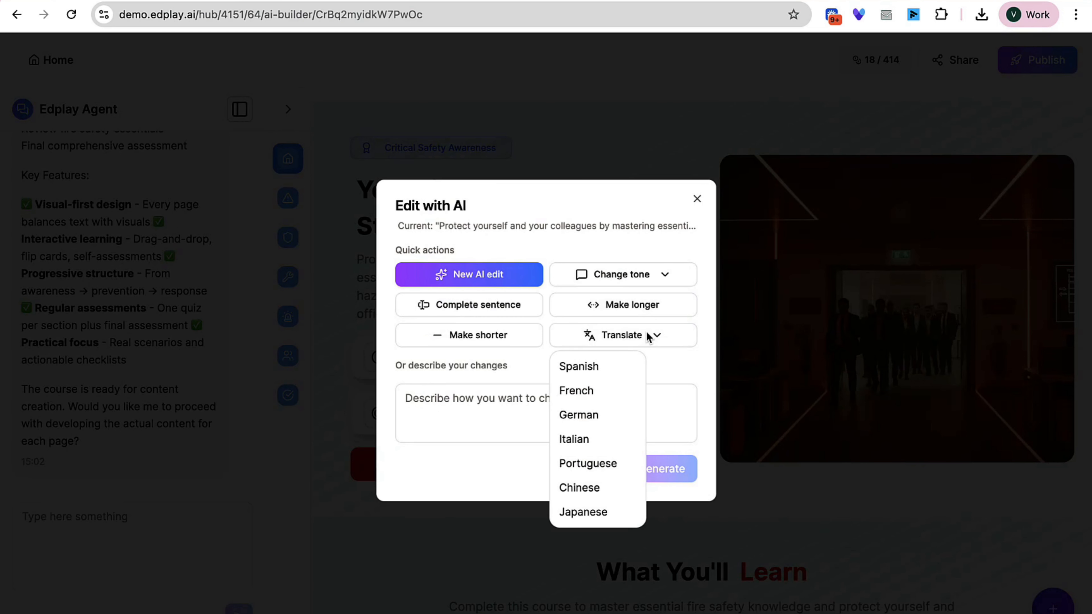
pyautogui.click(587, 395)
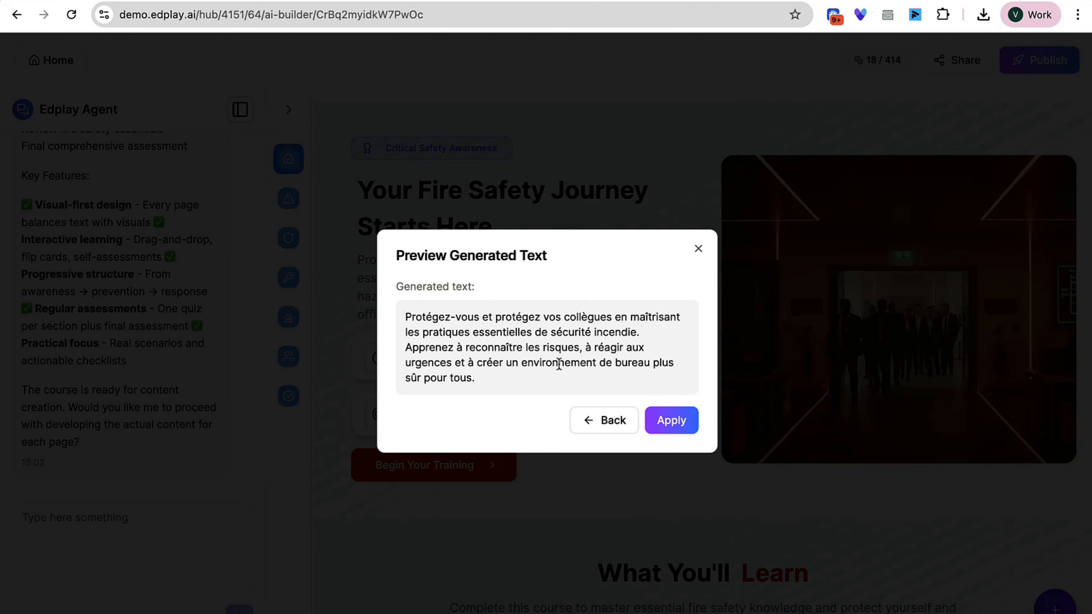
pyautogui.click(678, 426)
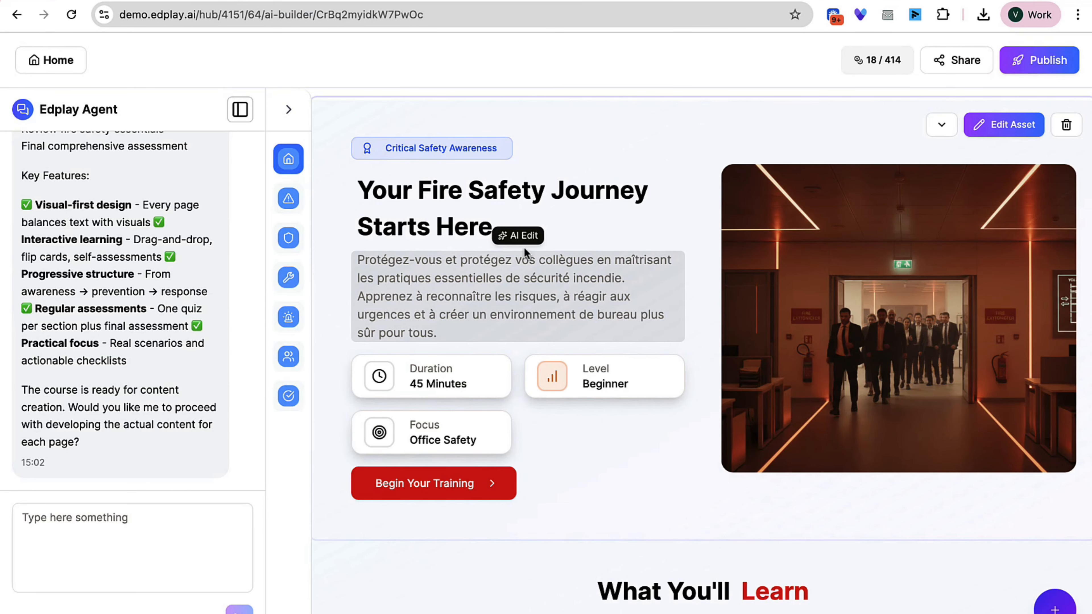
pyautogui.tripleClick(507, 289)
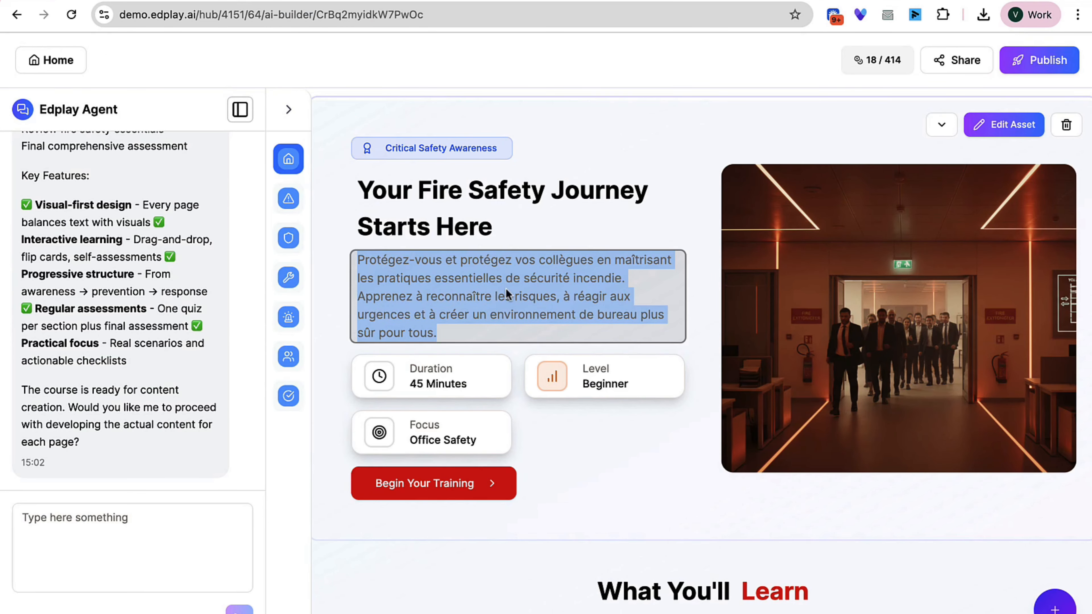
pyautogui.click(700, 295)
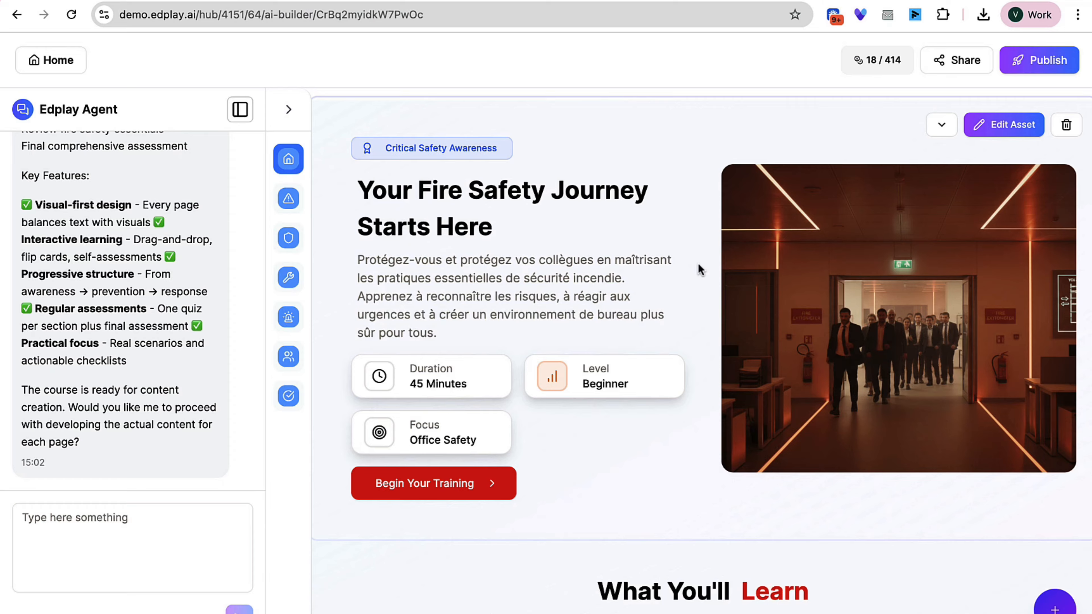
# - Translate the hero description into German with AI edit and apply the generated text
pyautogui.click(519, 237)
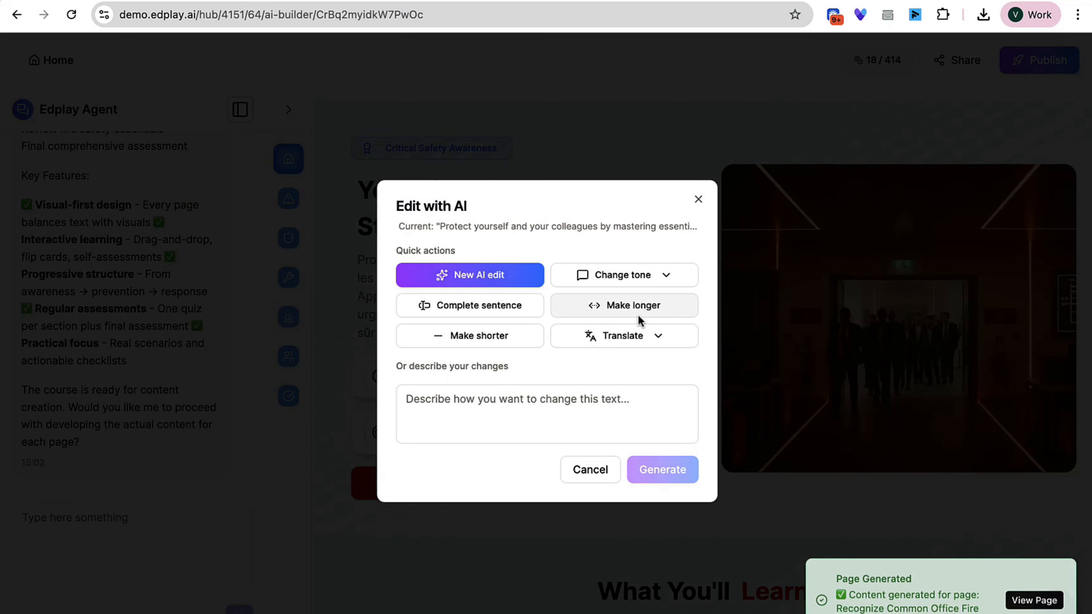
pyautogui.click(622, 335)
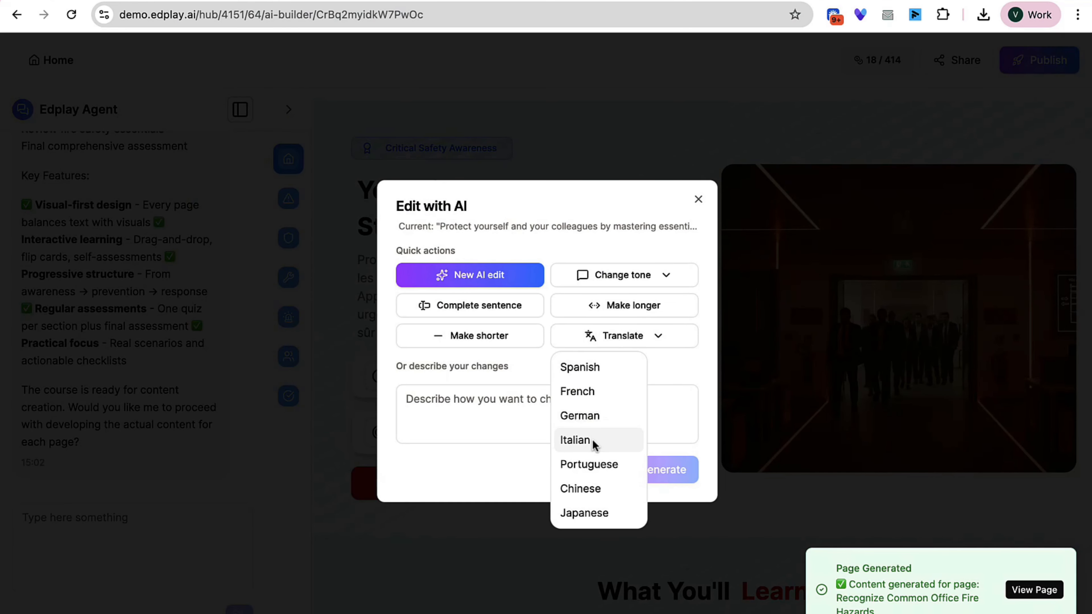
pyautogui.click(592, 415)
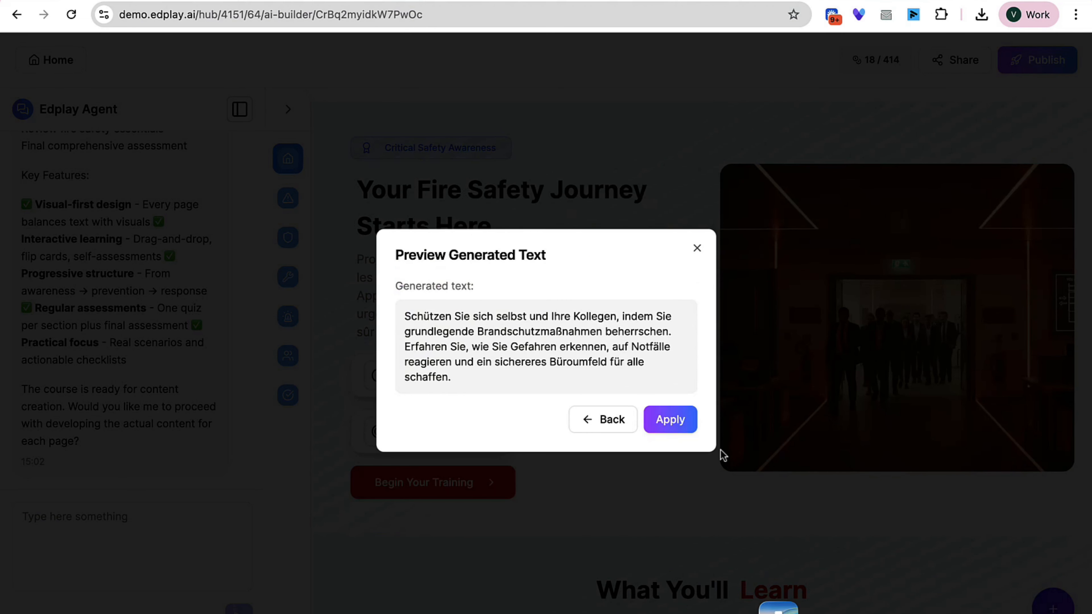
pyautogui.click(687, 425)
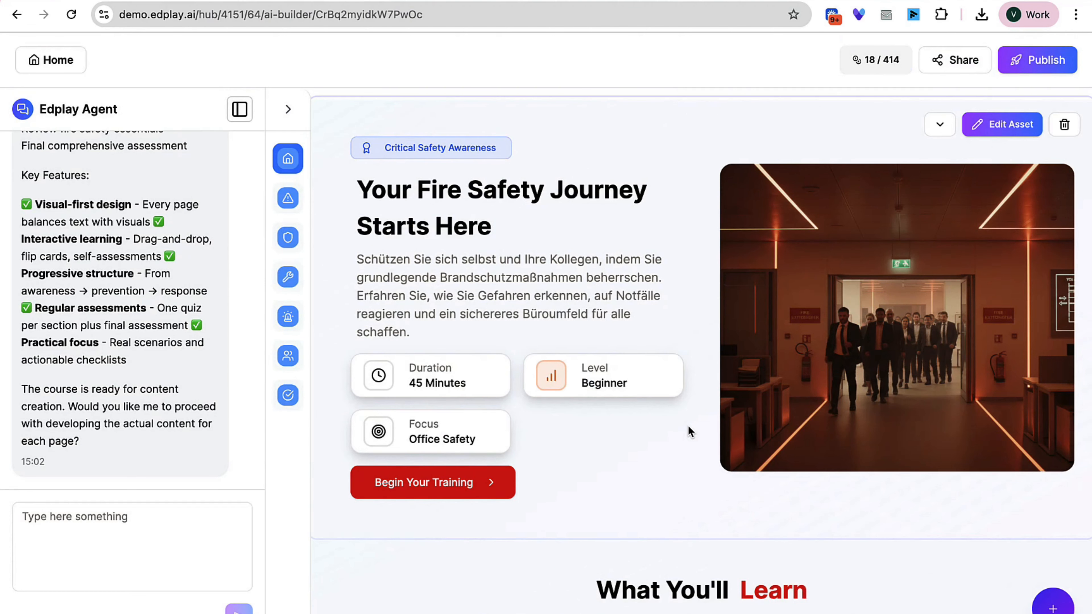
# - Open the first page of the Understanding Fire Hazards section with the agent chat hidden, and review its Common Office Fire Hazards cards
pyautogui.moveTo(593, 313)
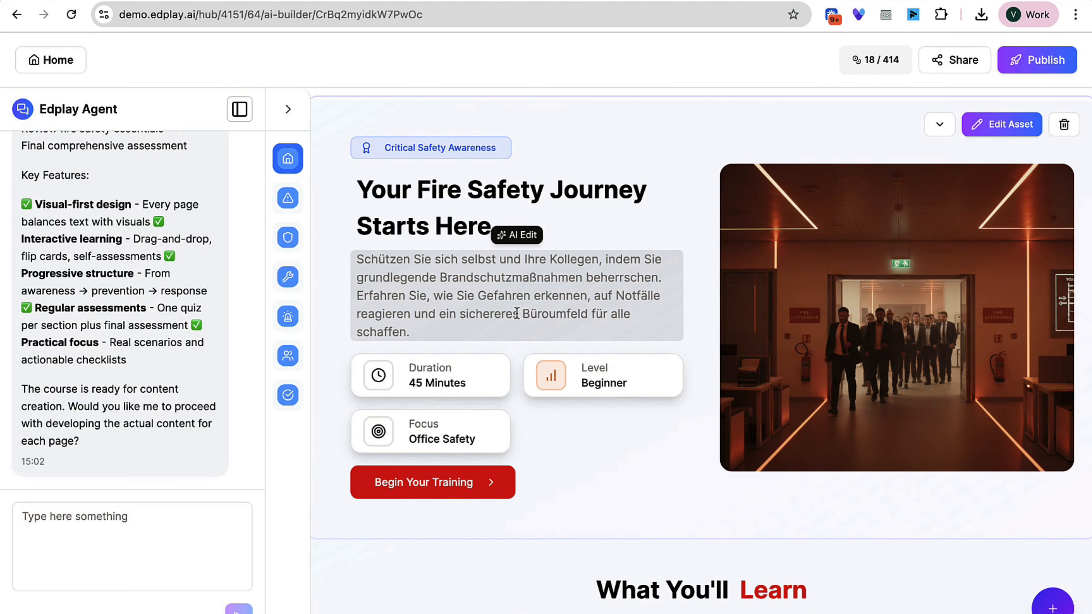
pyautogui.scroll(-7, 516, 314)
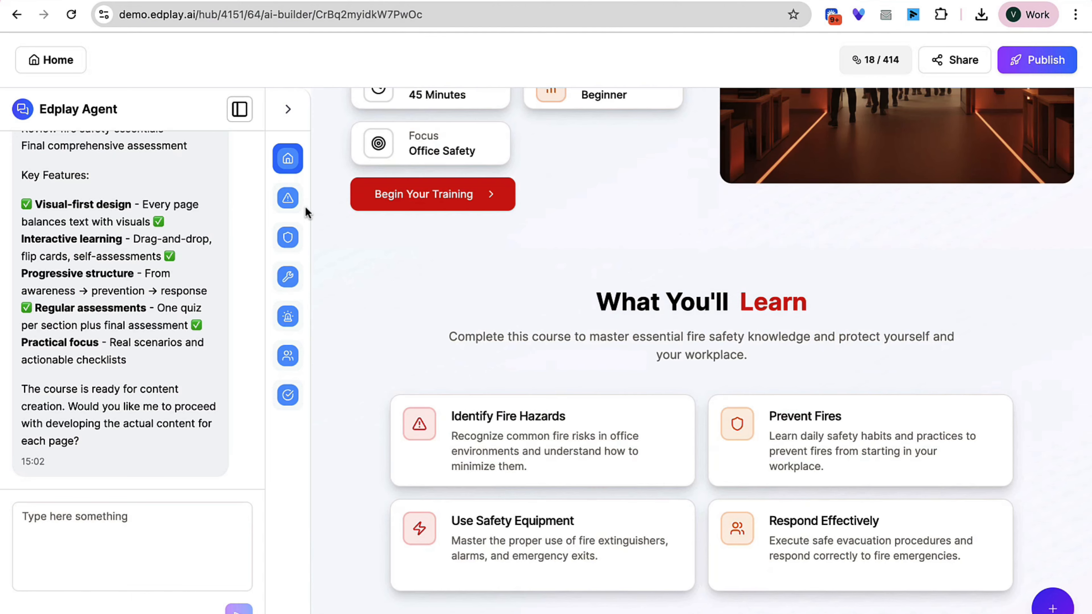
pyautogui.click(287, 199)
pyautogui.click(239, 109)
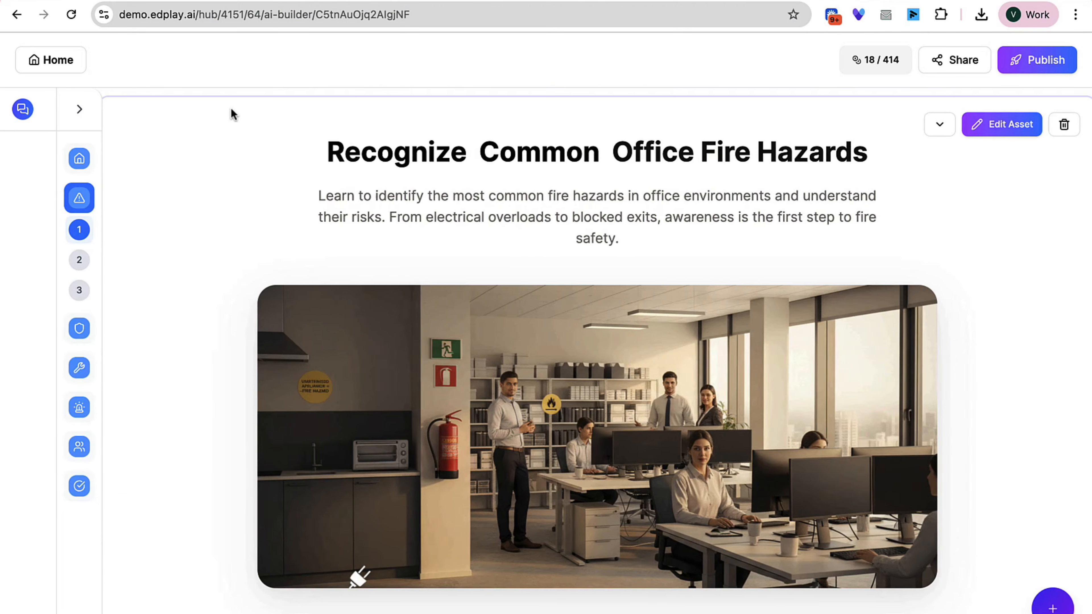
pyautogui.scroll(-9, 224, 334)
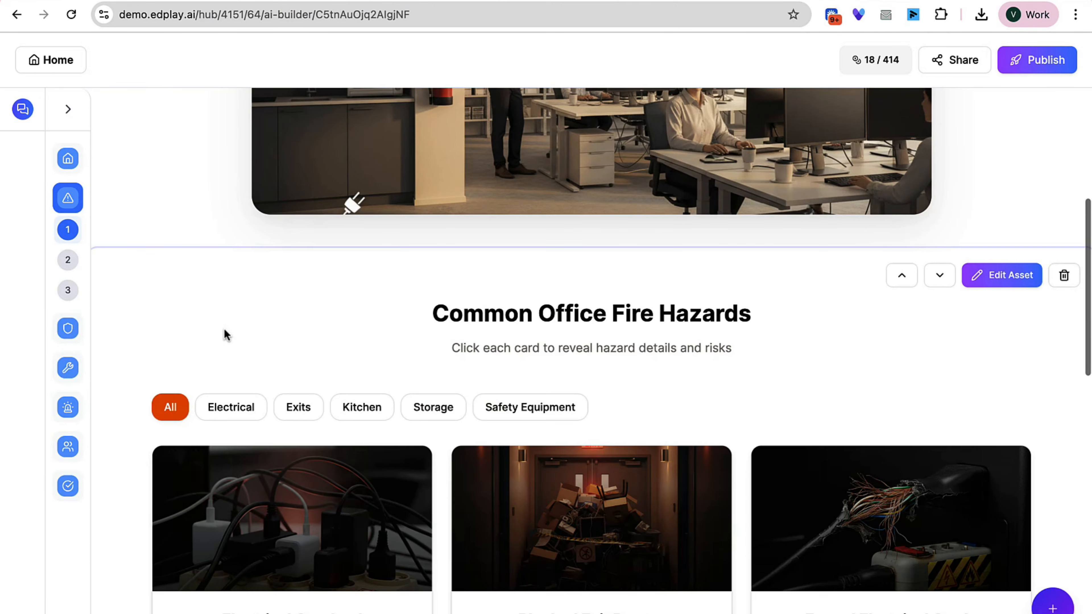
pyautogui.scroll(-7, 224, 334)
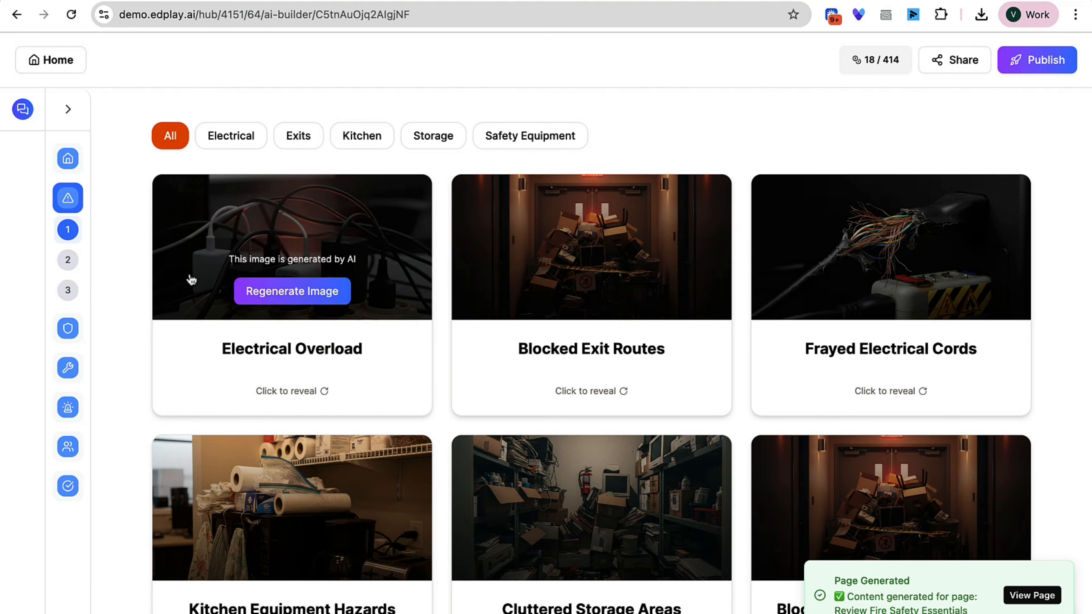
# - Open the section's second page and advance the How Fires Develop and Spread slideshow through Growth Phase to Flashover
pyautogui.click(69, 264)
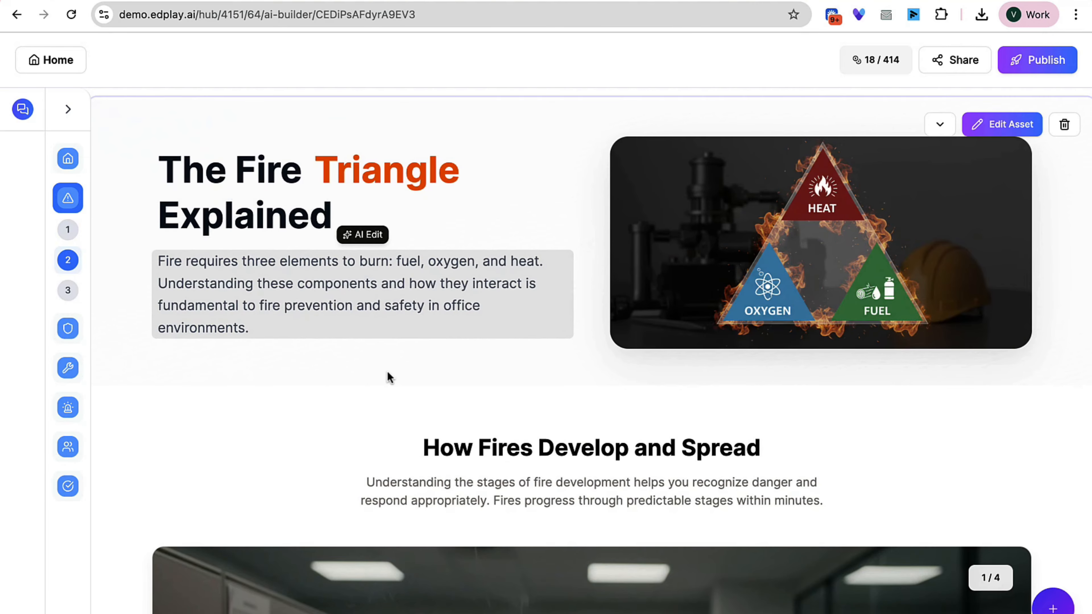
pyautogui.scroll(-10, 388, 371)
pyautogui.scroll(-3, 696, 350)
pyautogui.scroll(2, 737, 382)
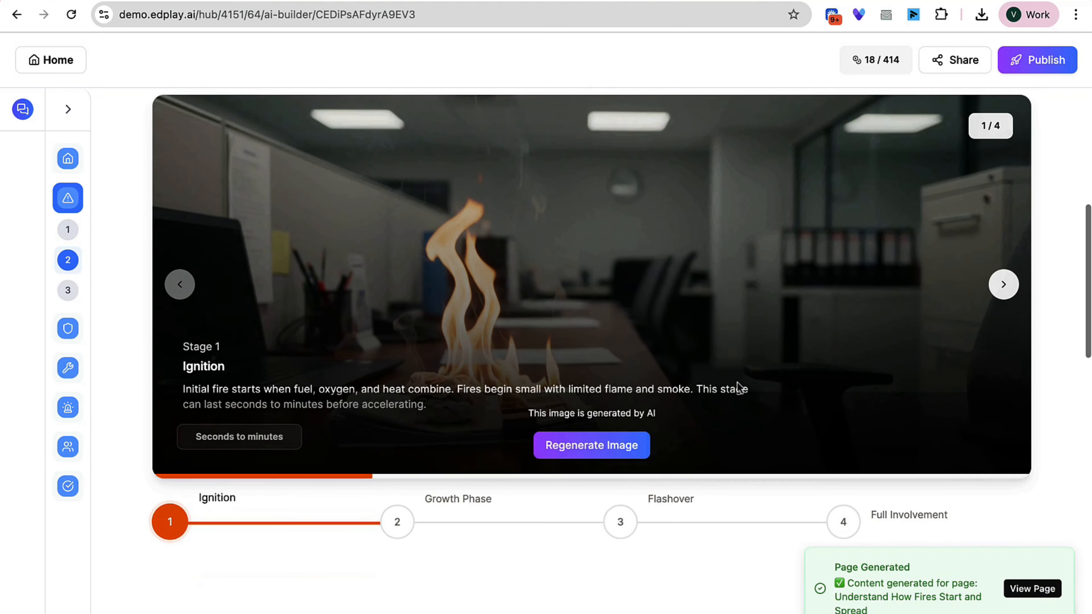
pyautogui.click(395, 527)
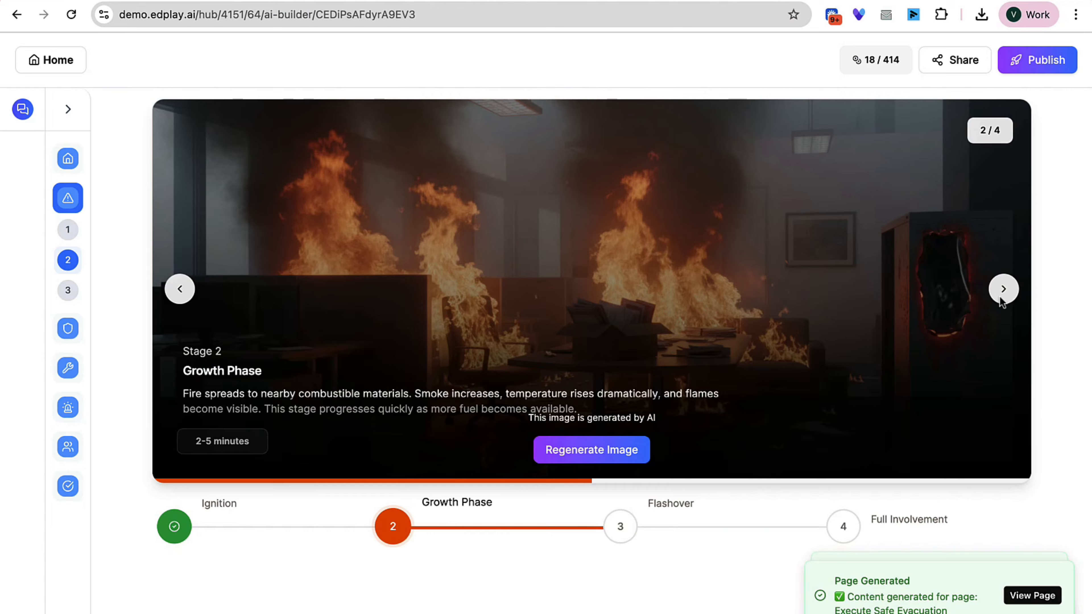
pyautogui.click(1003, 289)
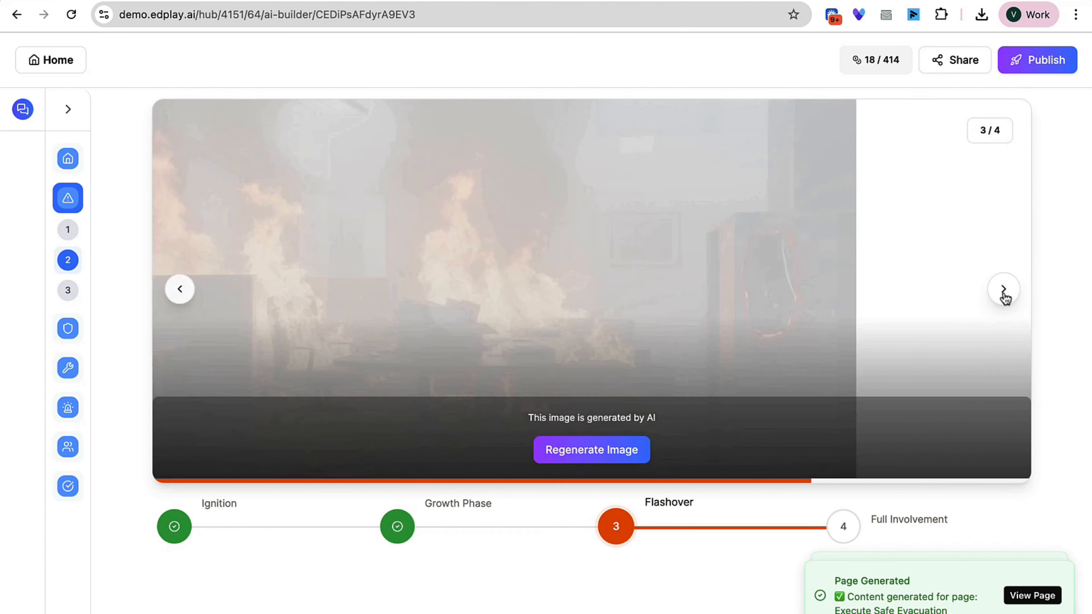
# - Reveal the recommended response for the Electrical Fire Response scenario, and open the section's Fire Hazards Knowledge Check quiz
pyautogui.scroll(-10, 671, 443)
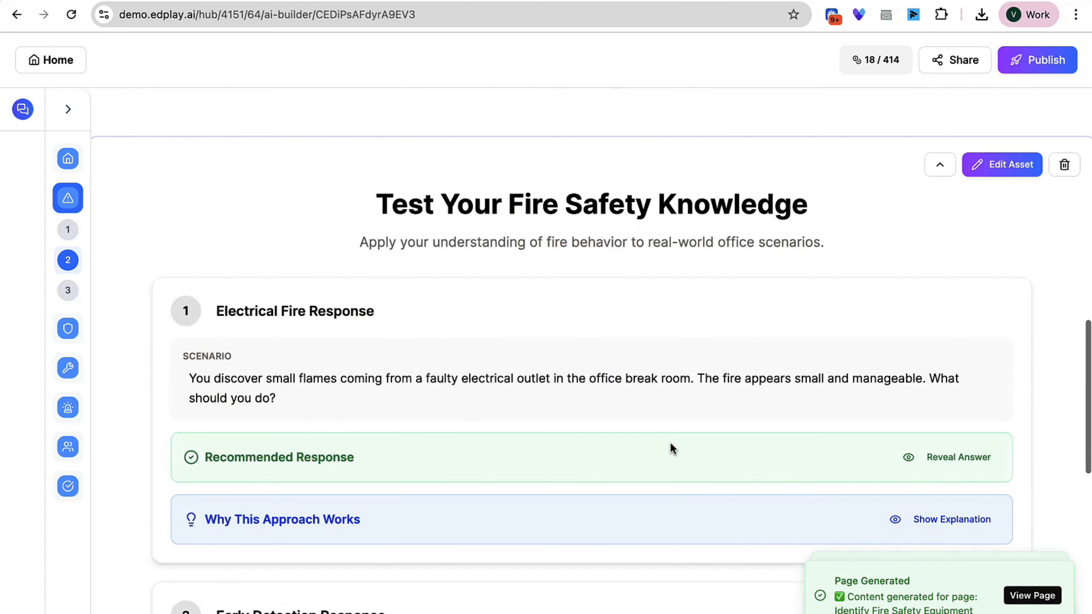
pyautogui.click(438, 304)
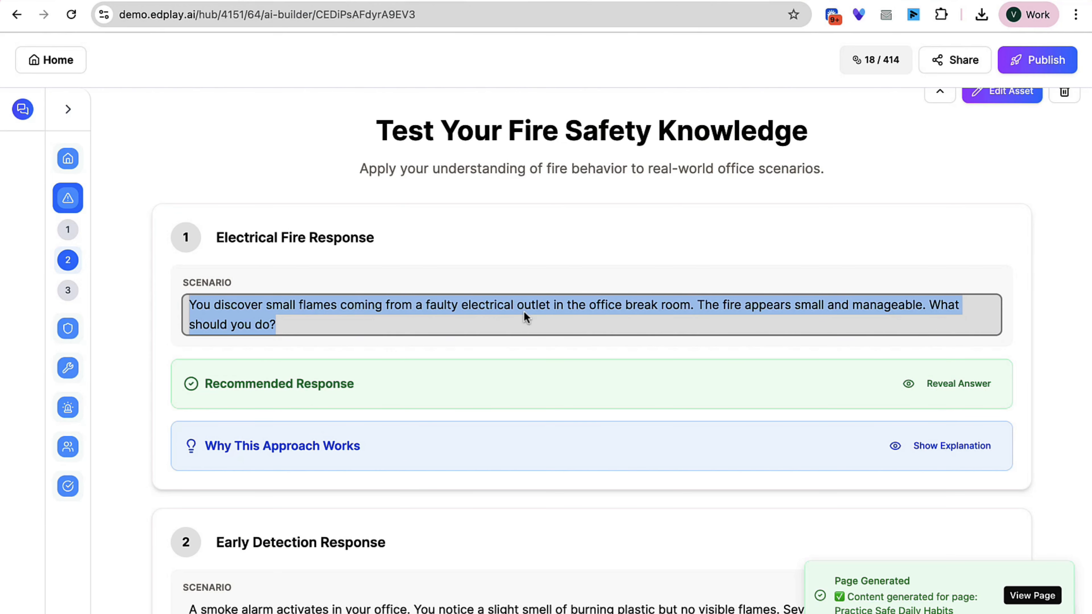
pyautogui.click(960, 388)
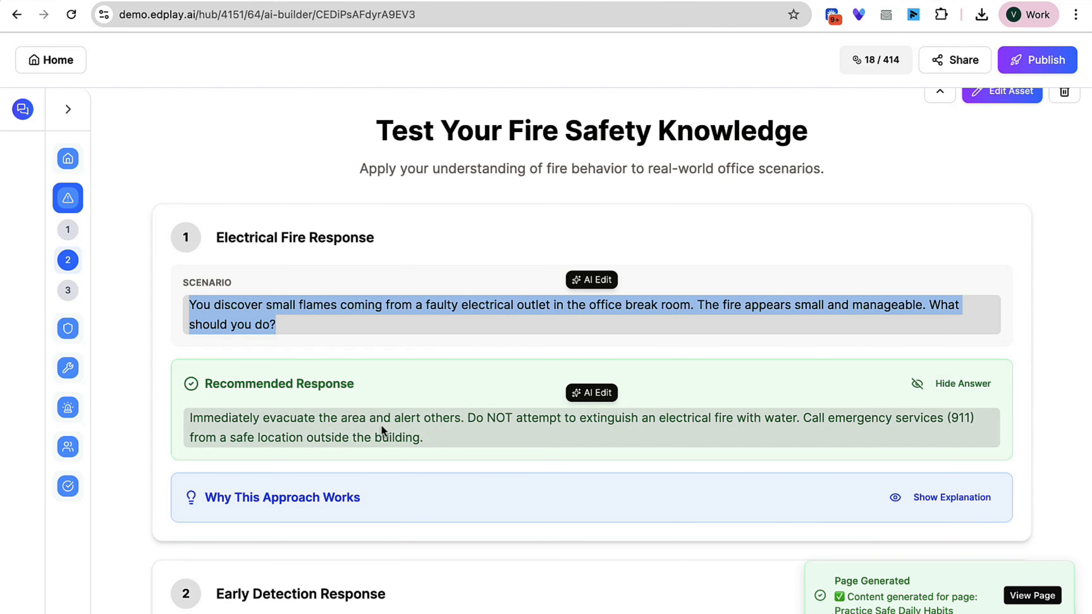
pyautogui.click(391, 417)
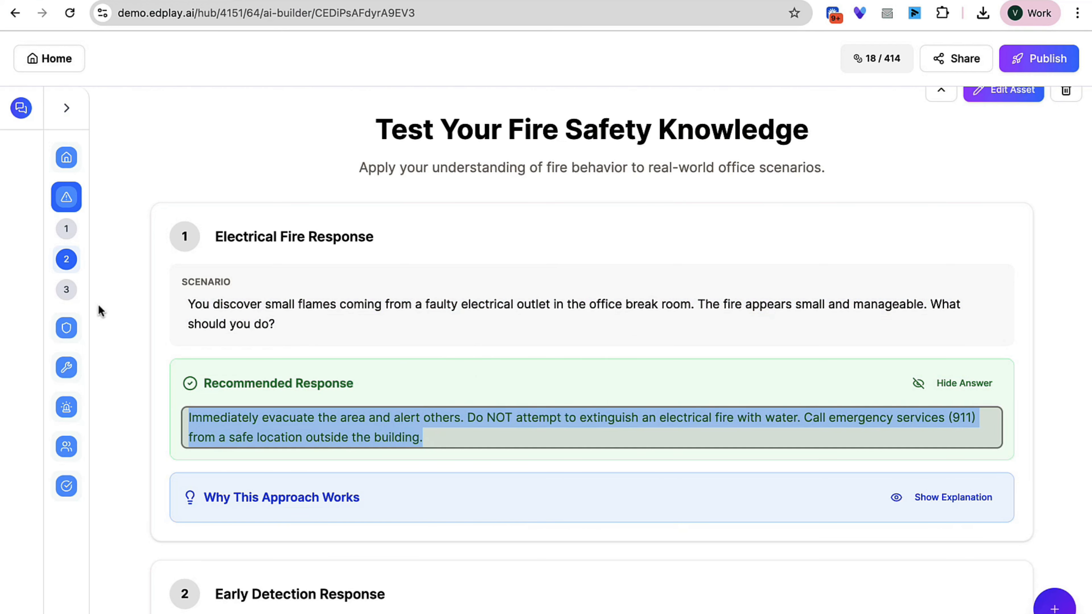
pyautogui.click(66, 289)
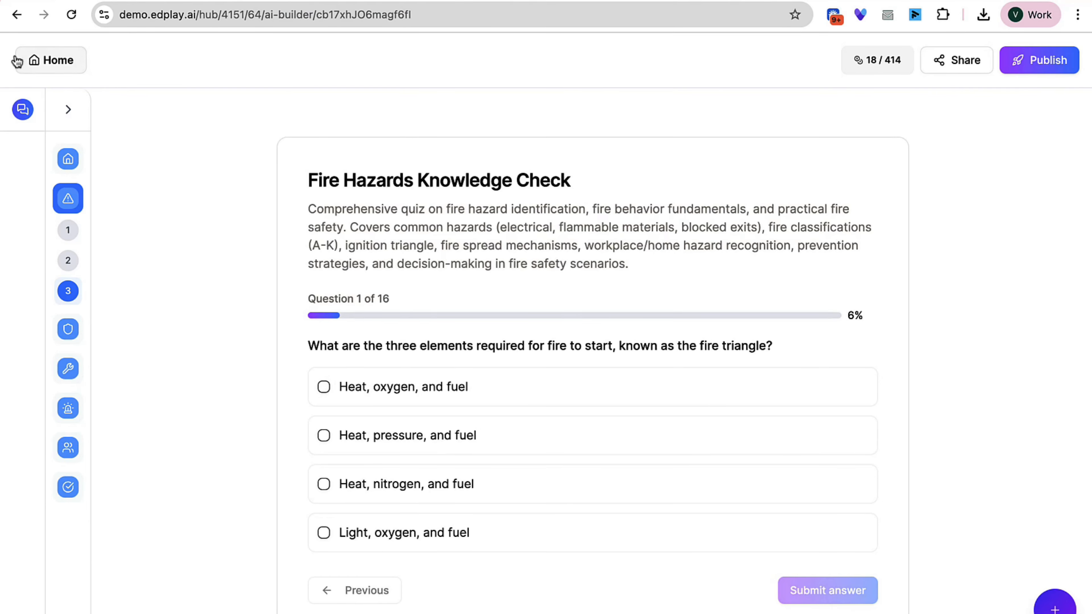
# - Go to the quiz library from the dashboard and open the Comprehensive Fire Safety Assessment for Office Environments quiz for editing
pyautogui.click(59, 60)
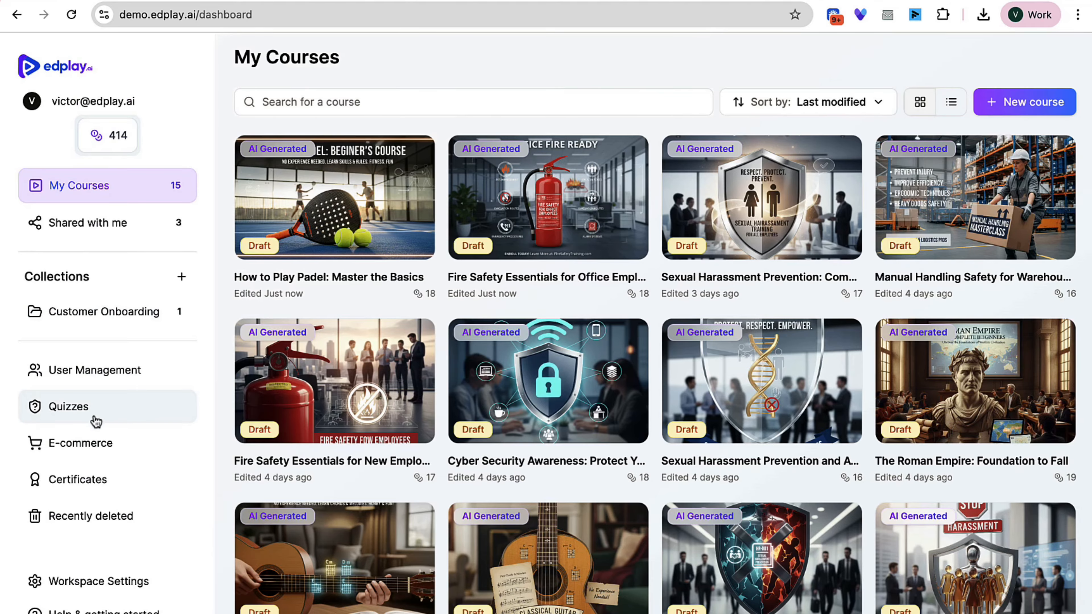
pyautogui.click(81, 412)
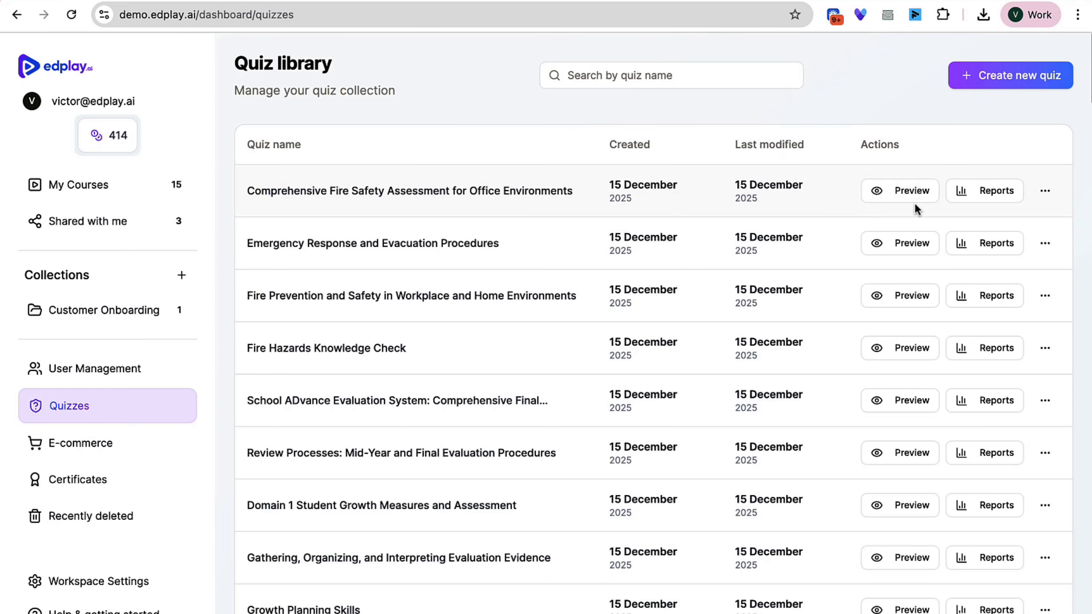
pyautogui.click(1045, 192)
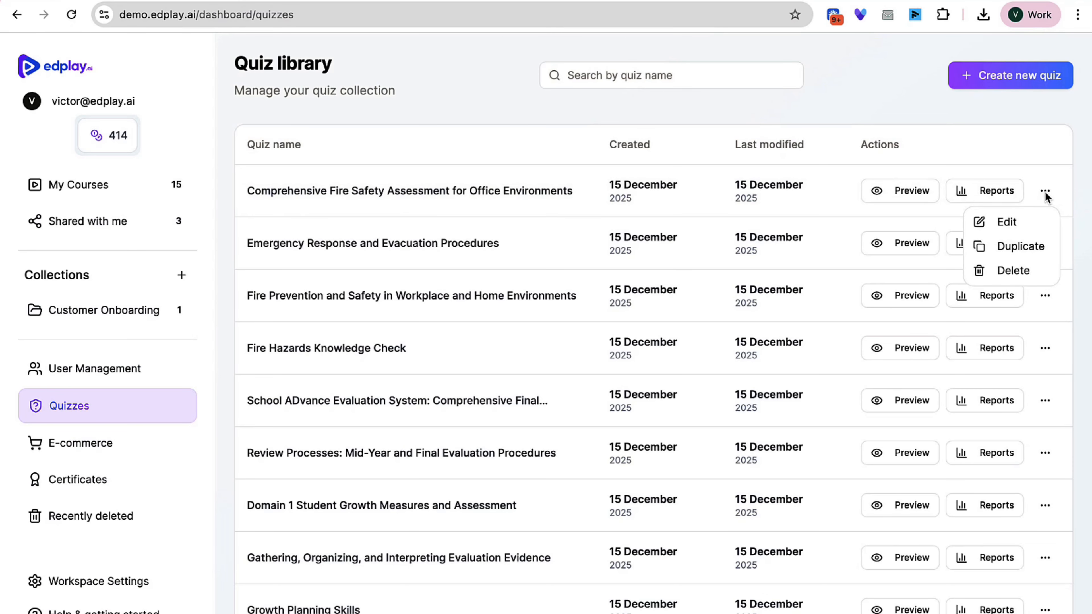
pyautogui.click(1002, 223)
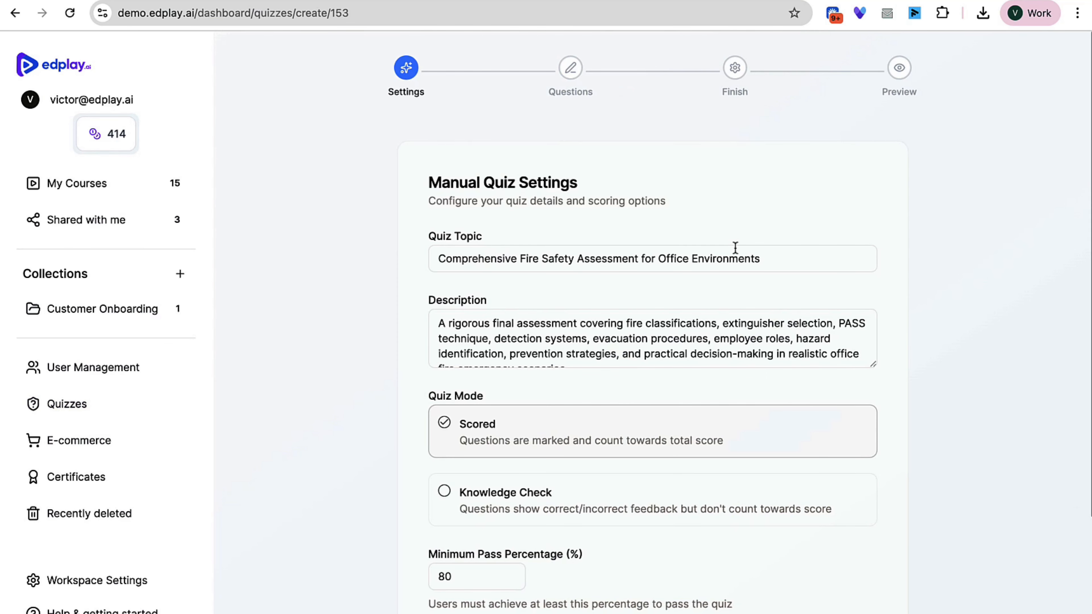
# - Try the Knowledge Check quiz mode, switch back to Scored, and review the minimum pass percentage and attempts allowed
pyautogui.scroll(-4, 734, 247)
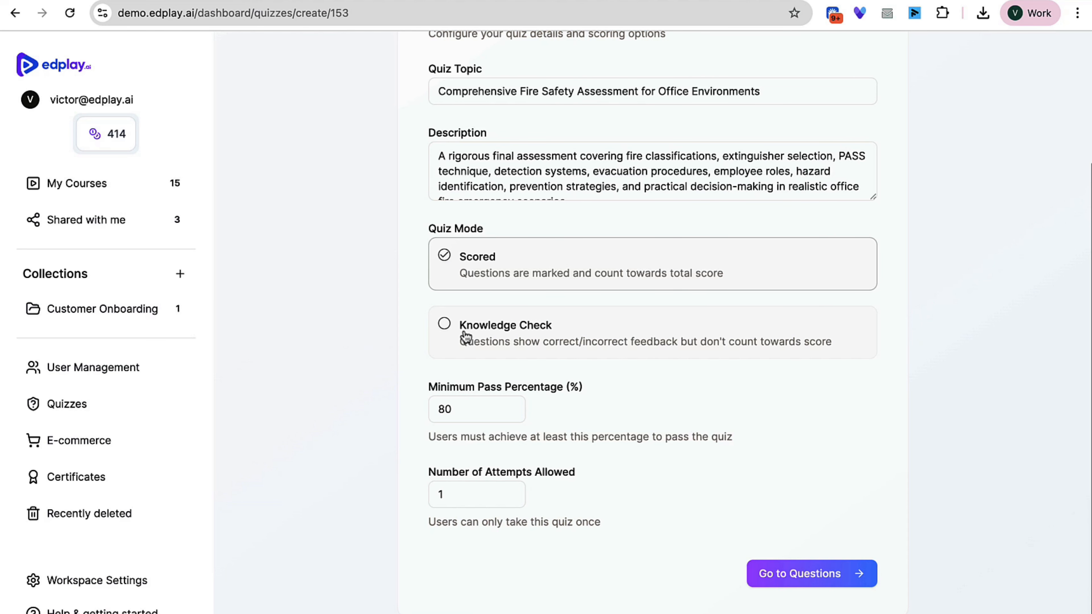
pyautogui.click(504, 331)
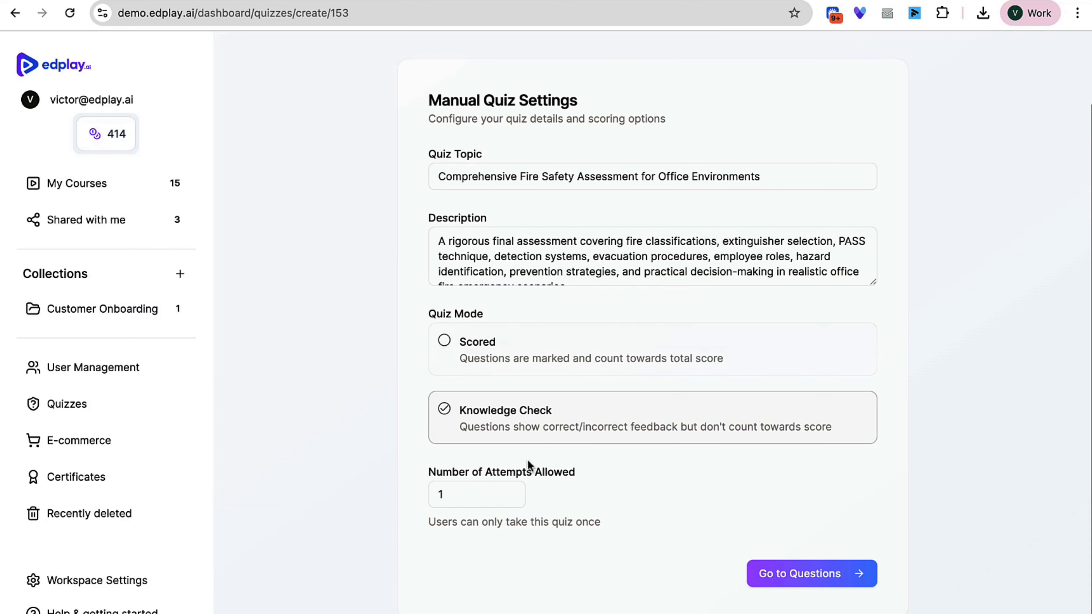
pyautogui.click(470, 363)
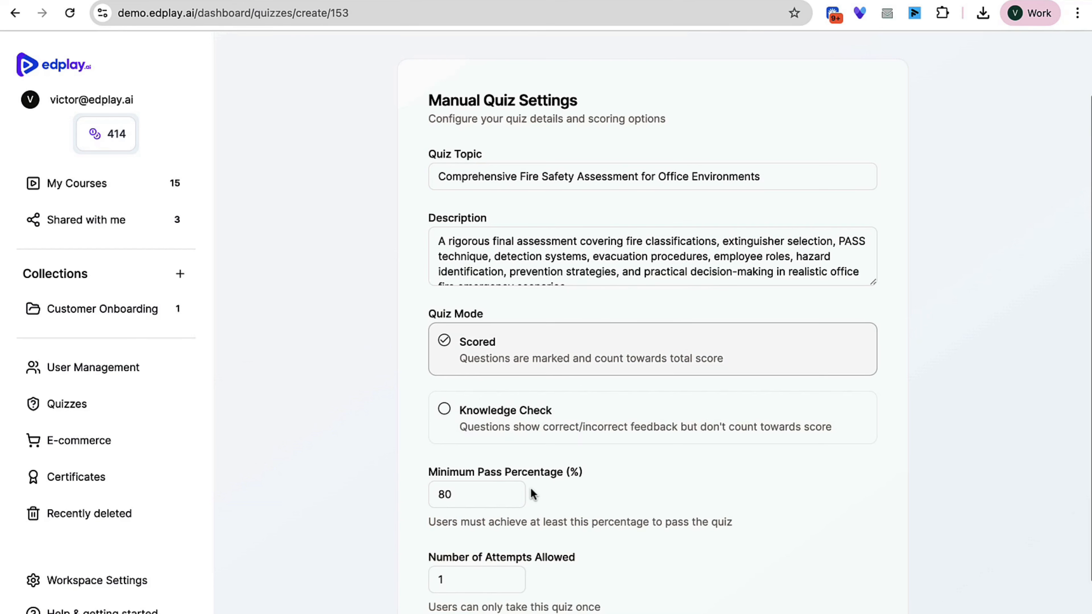
pyautogui.scroll(-2, 534, 489)
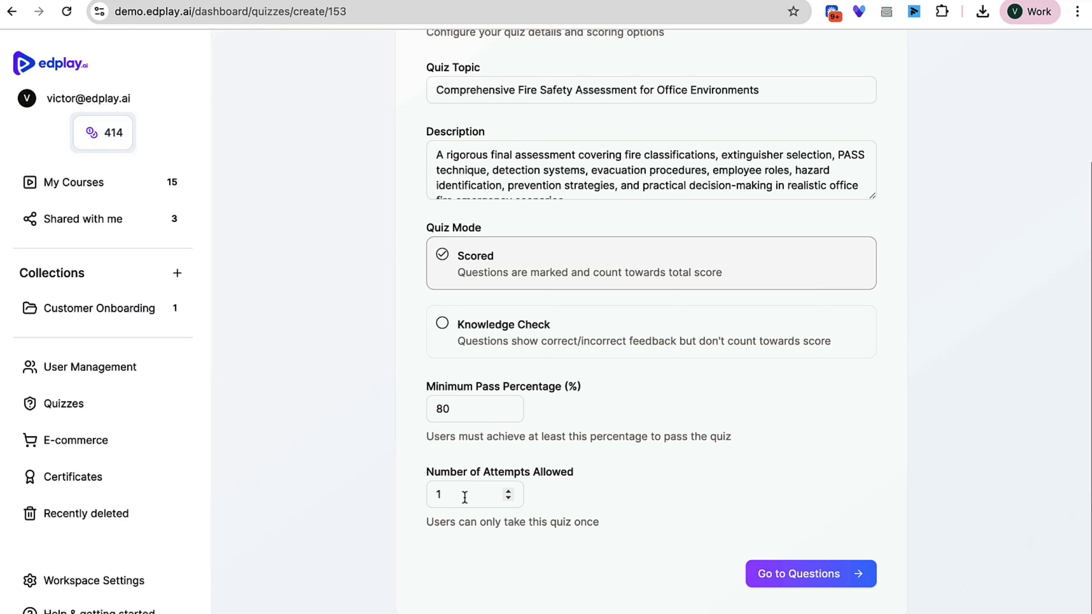
pyautogui.scroll(4, 645, 463)
pyautogui.scroll(-4, 645, 462)
# - Proceed to the quiz's questions and view the question types available for question 1, keeping Single choice
pyautogui.click(778, 575)
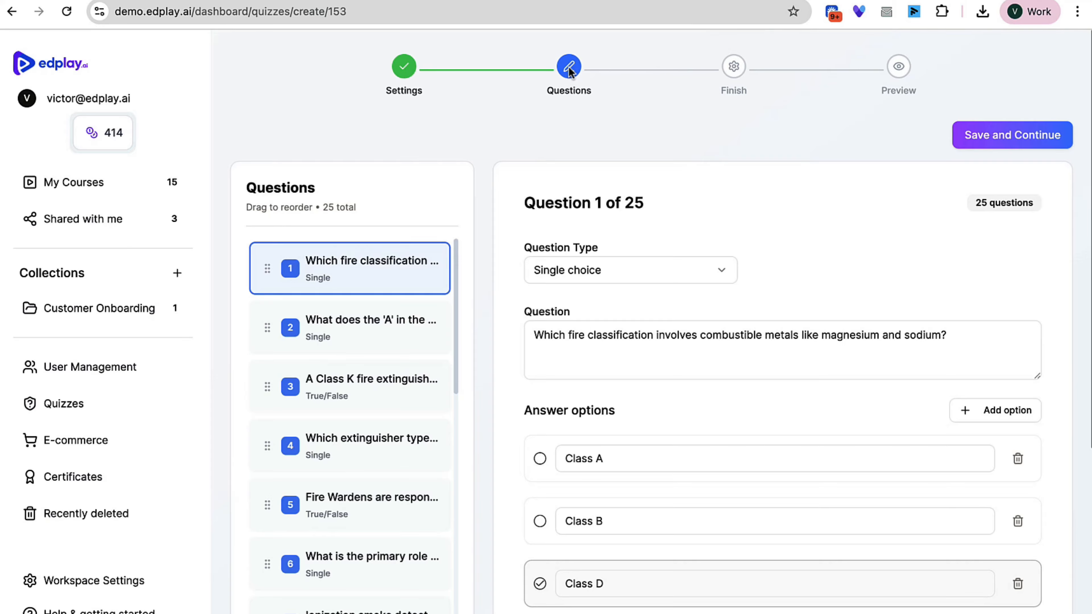
pyautogui.scroll(-4, 744, 403)
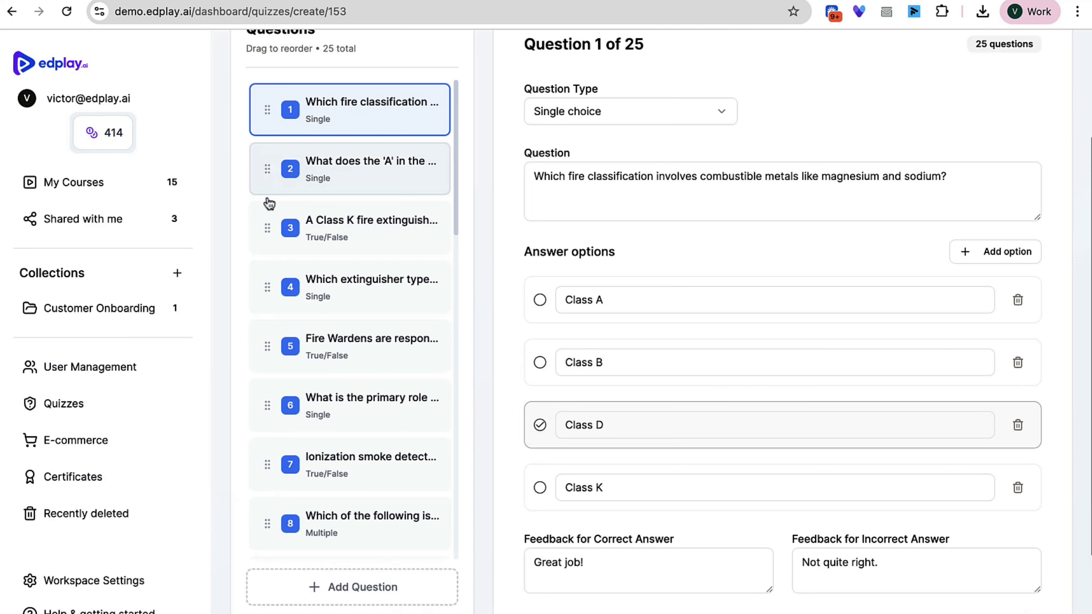
pyautogui.moveTo(264, 172)
pyautogui.mouseDown()
pyautogui.moveTo(266, 100)
pyautogui.moveTo(268, 172)
pyautogui.mouseUp()
pyautogui.scroll(2, 824, 302)
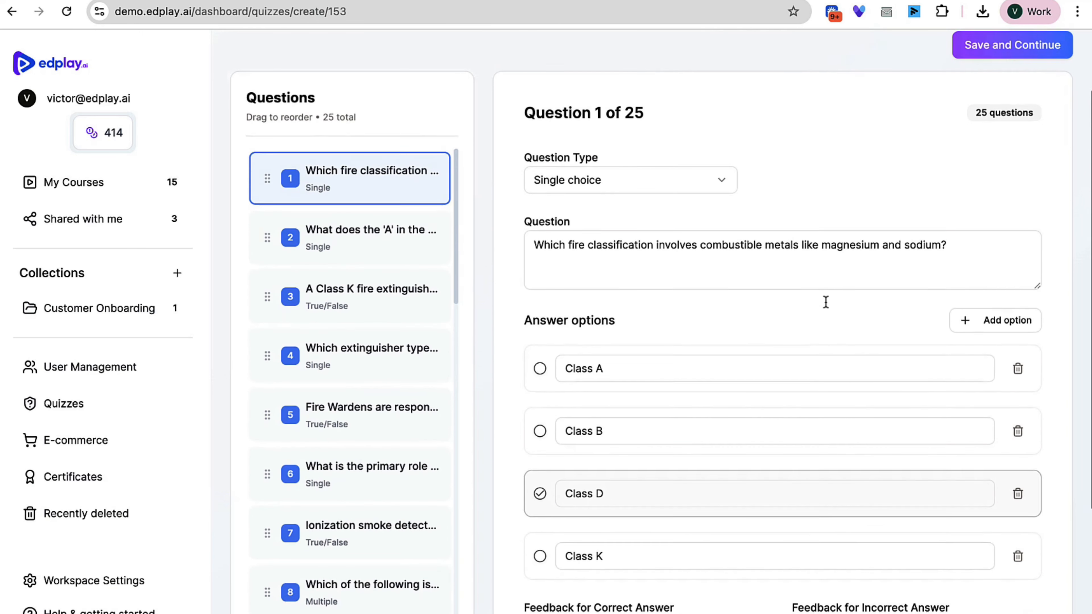
pyautogui.click(714, 184)
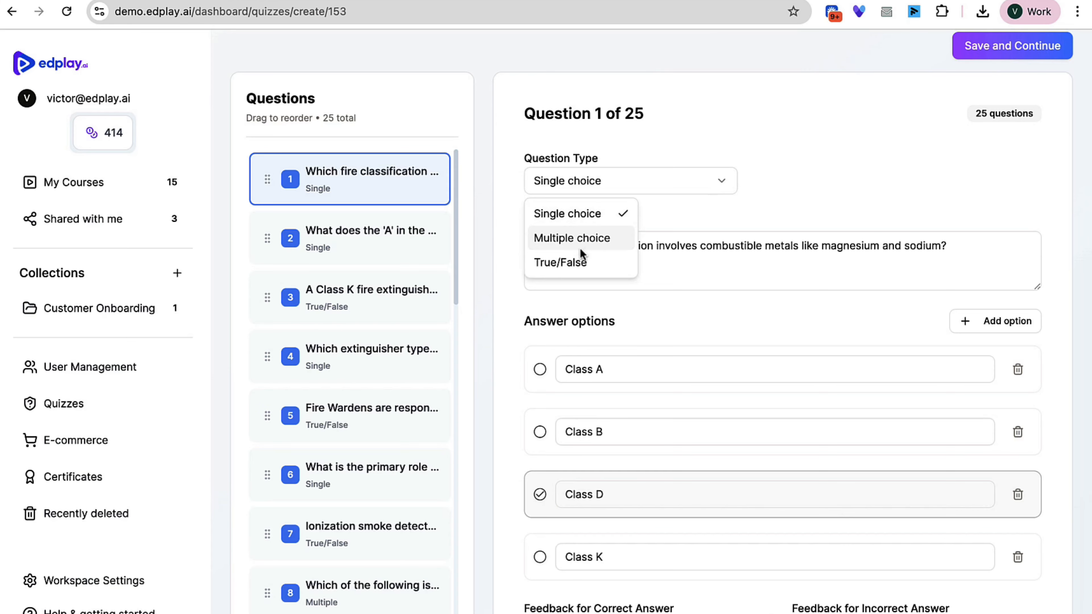
pyautogui.click(794, 162)
# - Review question 1's answer options, feedback texts and time limit, and go on to question 2
pyautogui.scroll(-3, 812, 232)
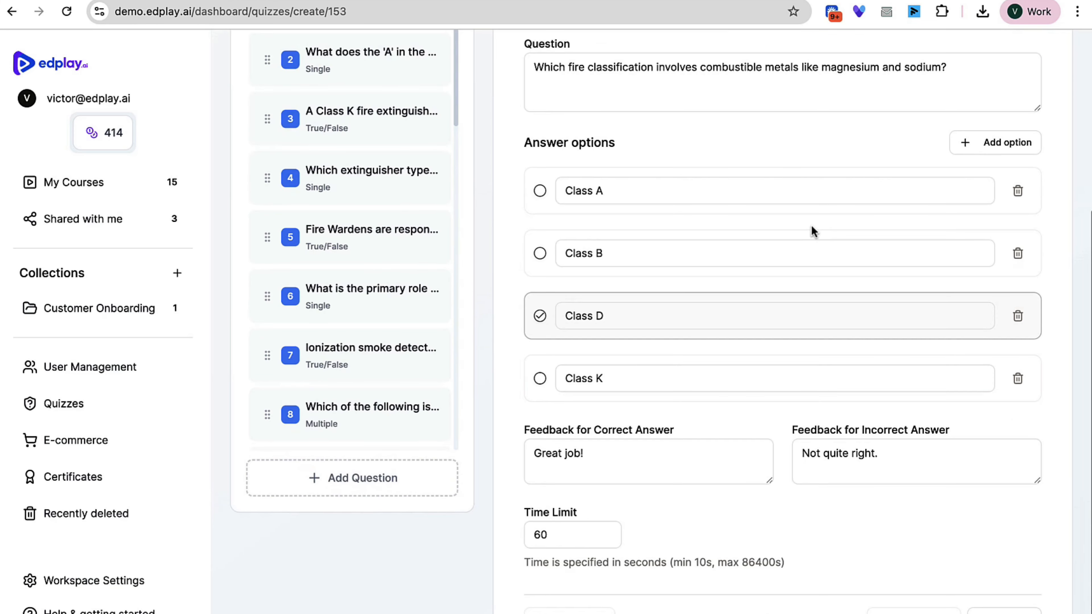
pyautogui.click(796, 77)
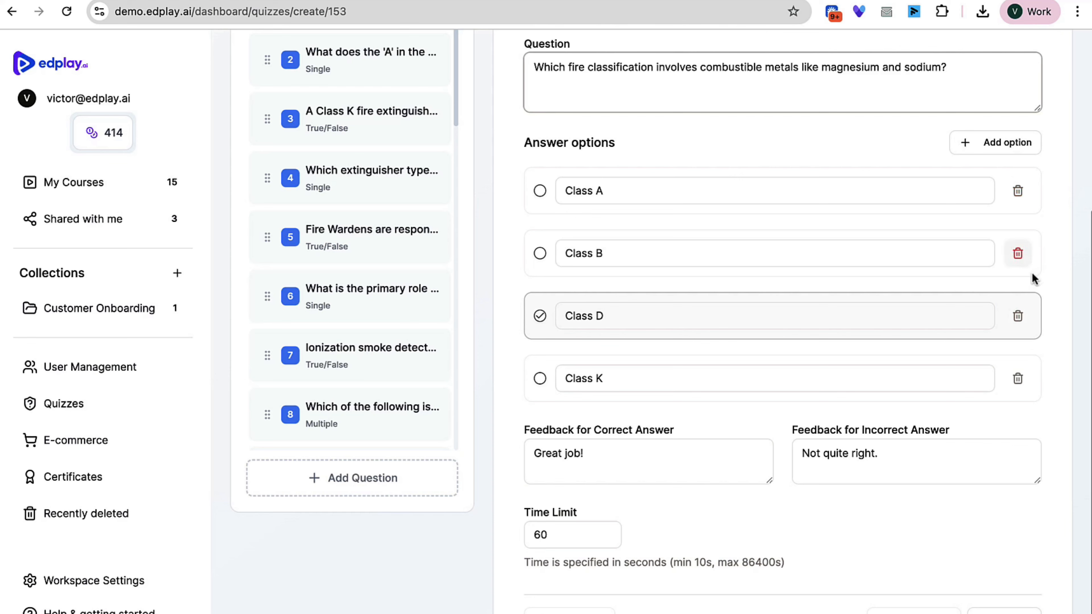
pyautogui.scroll(-1, 844, 353)
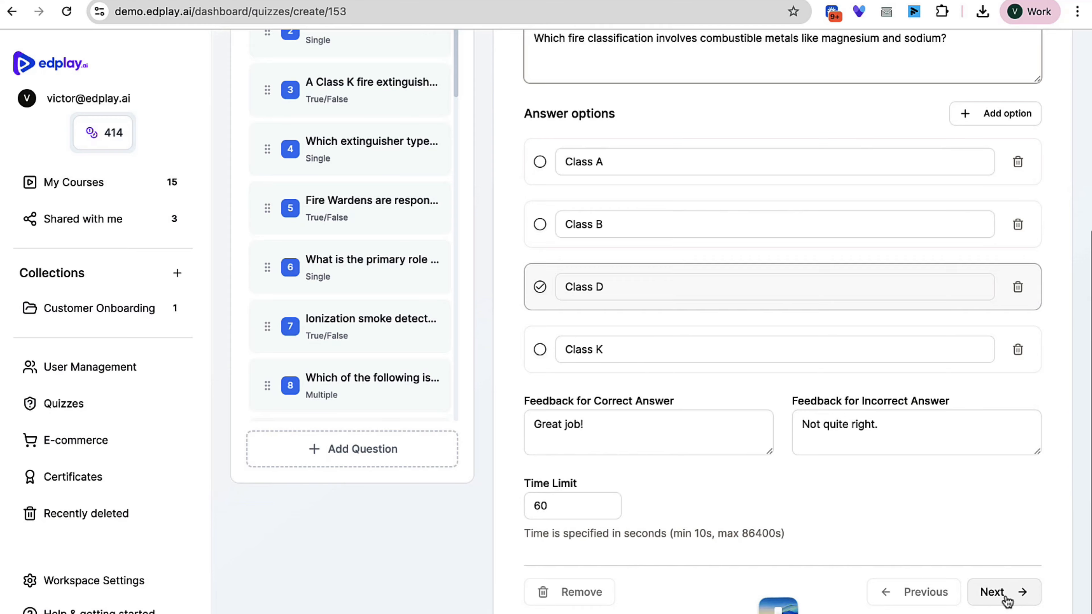
pyautogui.click(998, 593)
pyautogui.scroll(4, 869, 334)
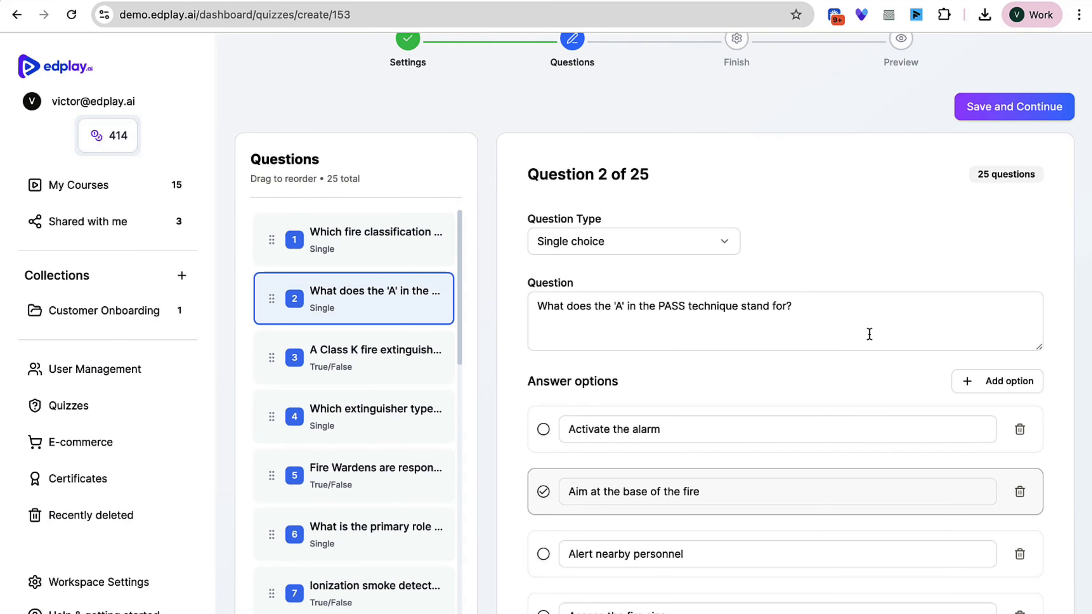
# - Save the quiz's questions and open its live preview
pyautogui.click(1054, 148)
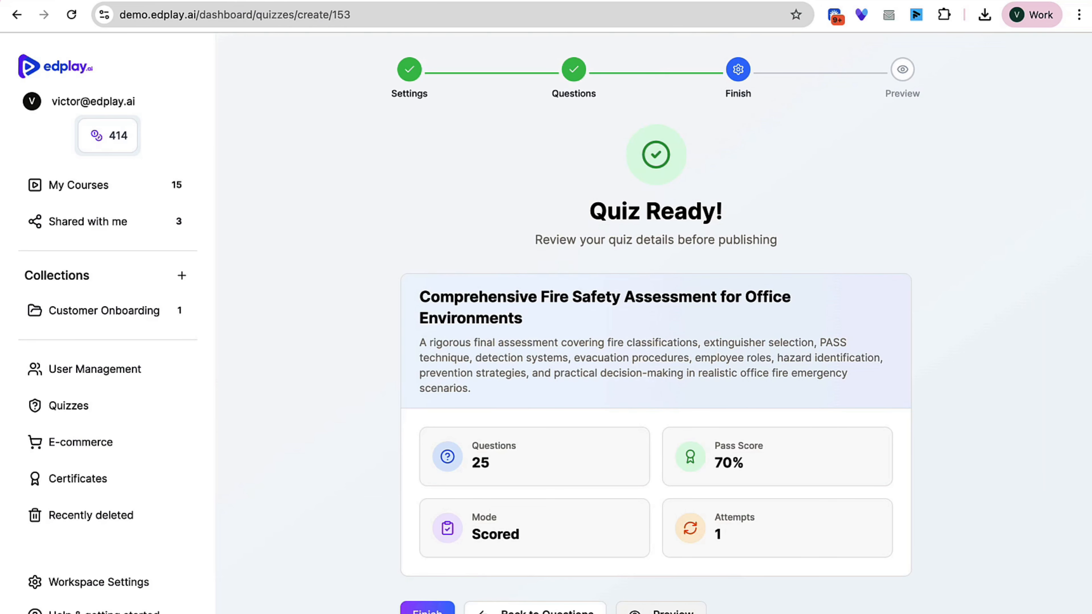
pyautogui.click(661, 610)
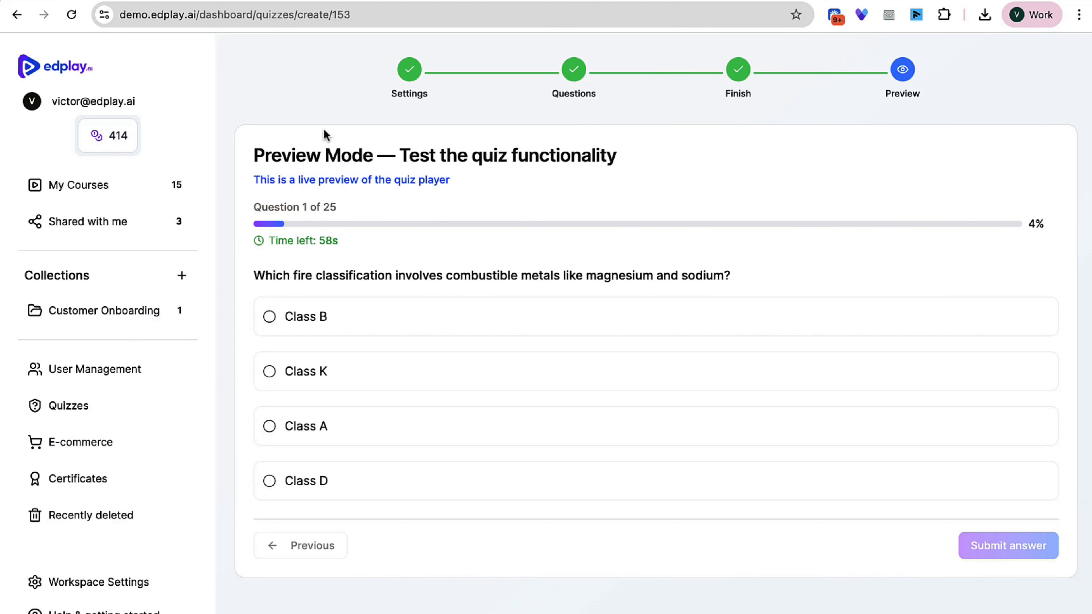
# - Start a new manually built quiz from the quiz library and look over its default settings
pyautogui.click(81, 407)
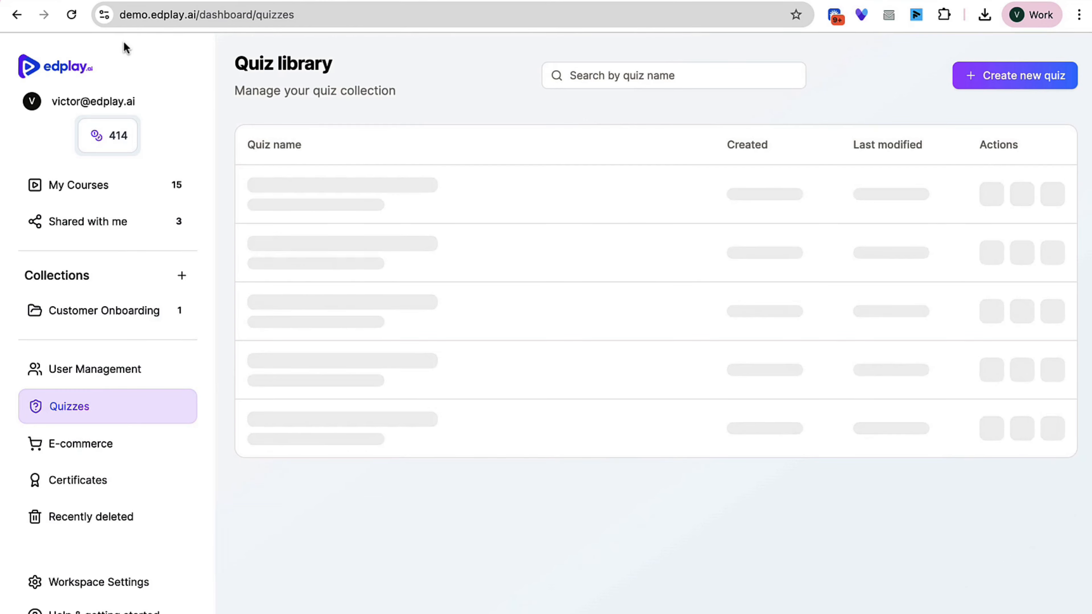
pyautogui.click(72, 15)
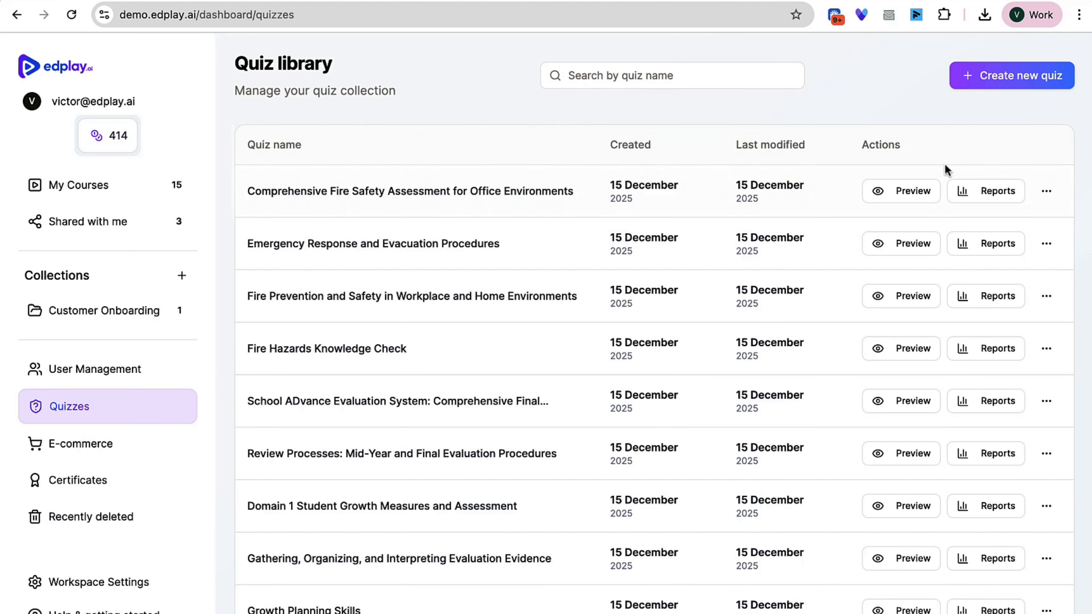
pyautogui.click(1006, 82)
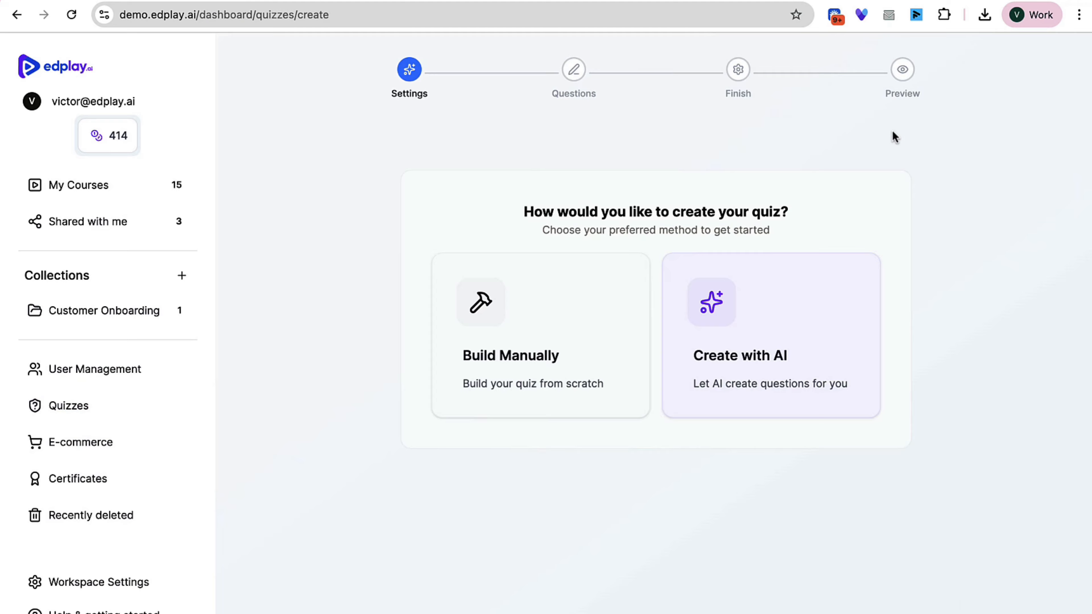
pyautogui.click(583, 341)
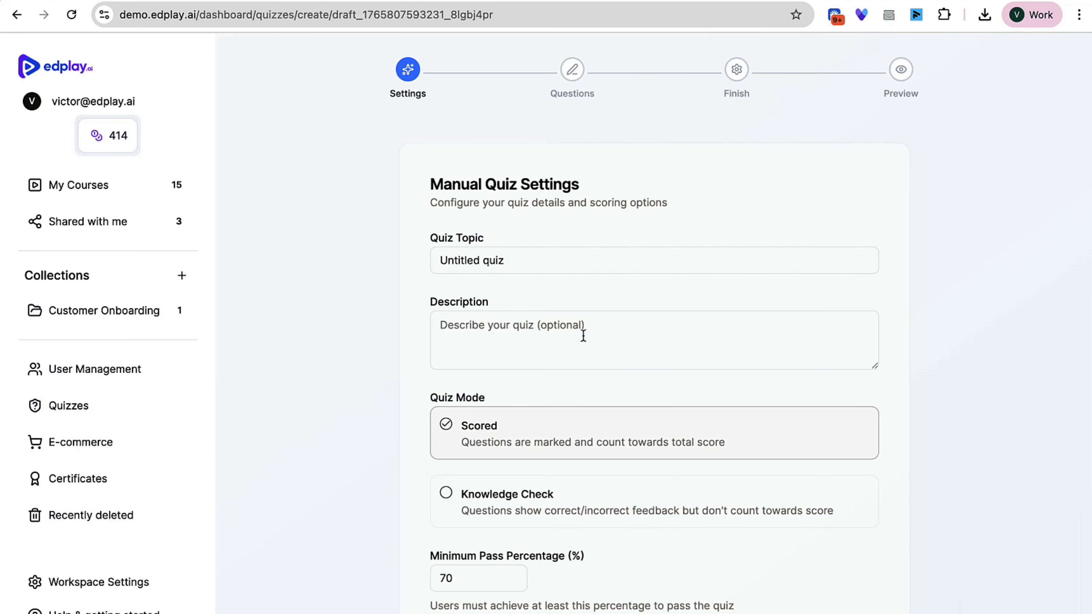
pyautogui.scroll(-4, 721, 431)
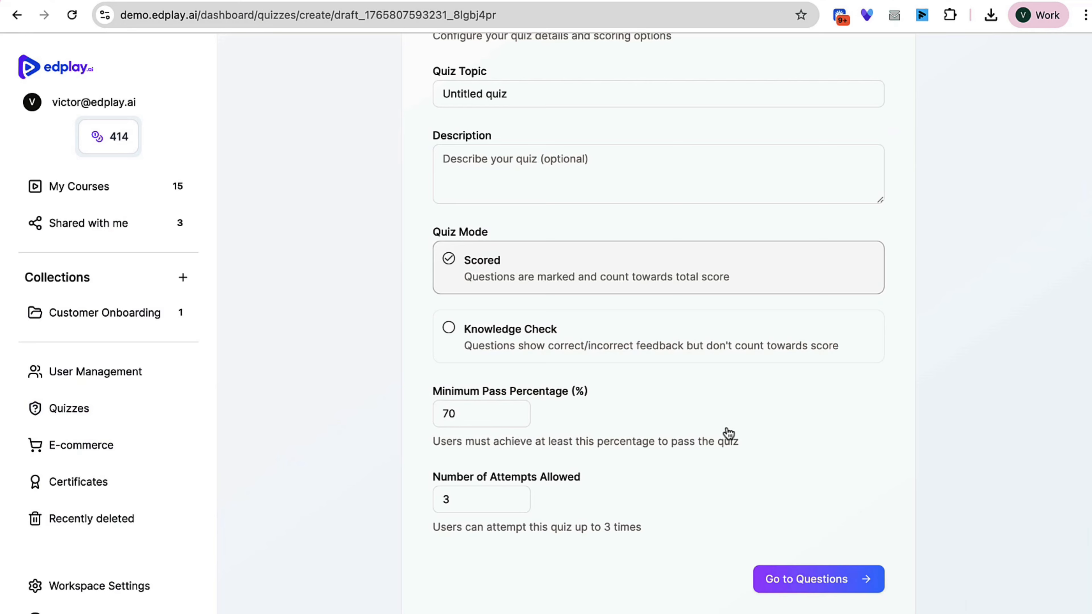
pyautogui.scroll(4, 727, 434)
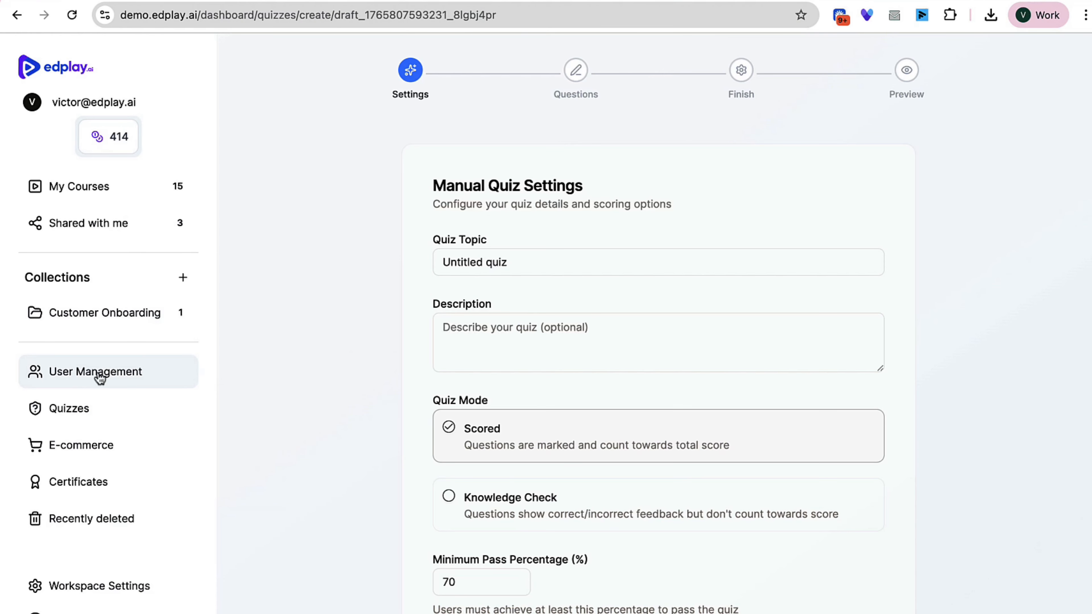
# - Return to My Courses and open the Fire Safety Essentials for Office Employees course
pyautogui.click(81, 187)
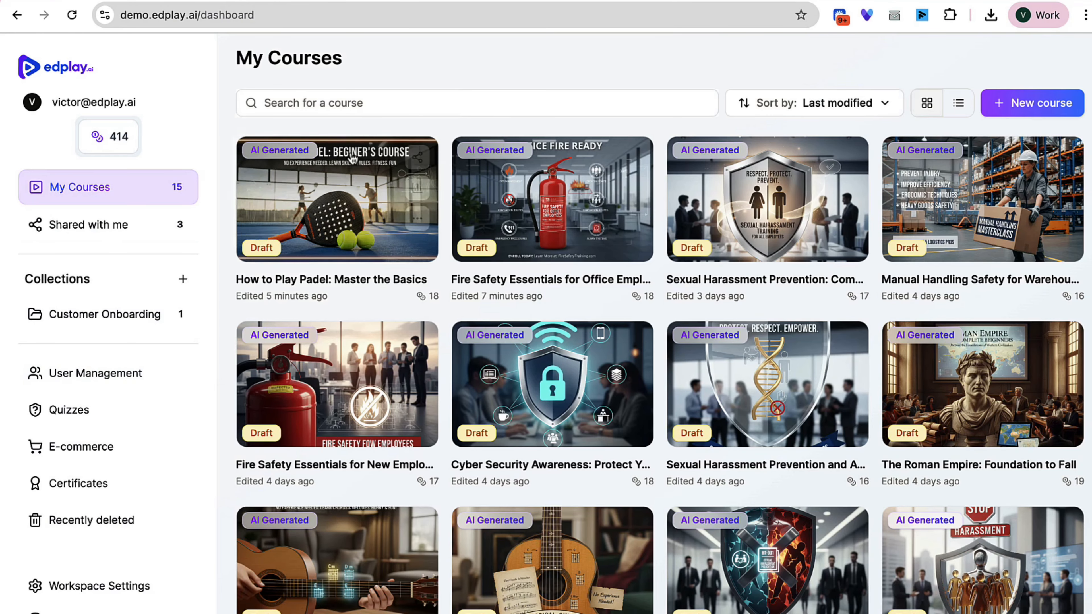
pyautogui.moveTo(565, 192)
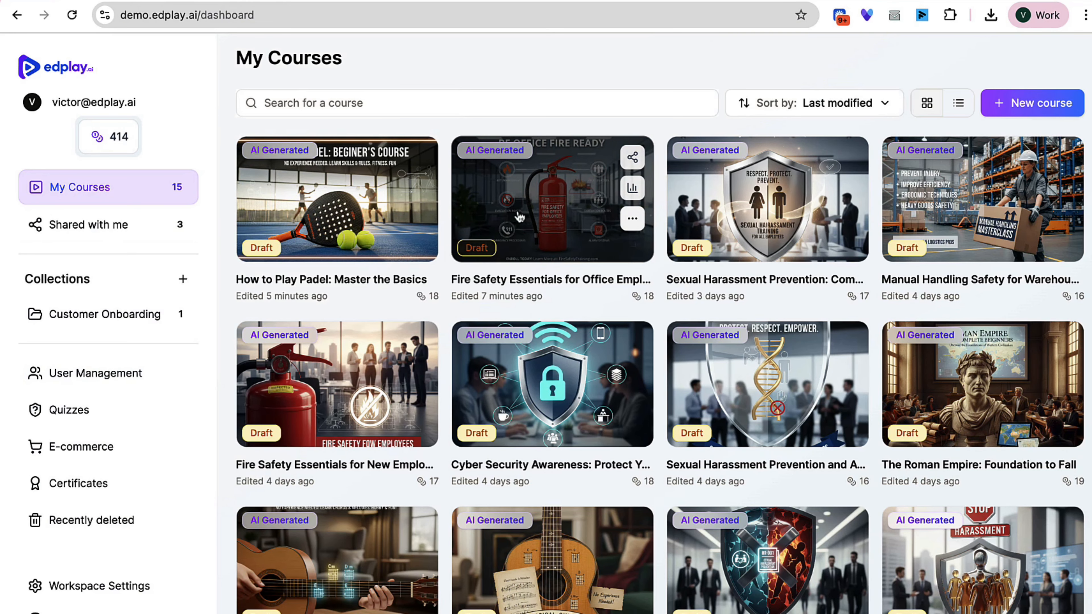
pyautogui.click(540, 203)
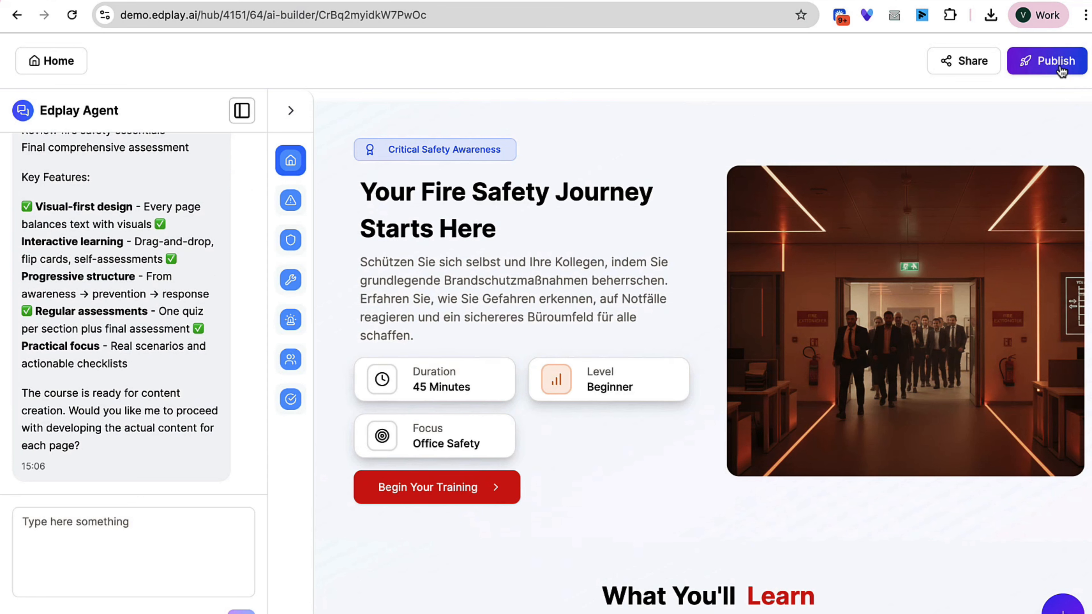
# - Open the course's sharing options, choose Can edit as the email invitation permission, and close them without inviting anyone
pyautogui.click(974, 74)
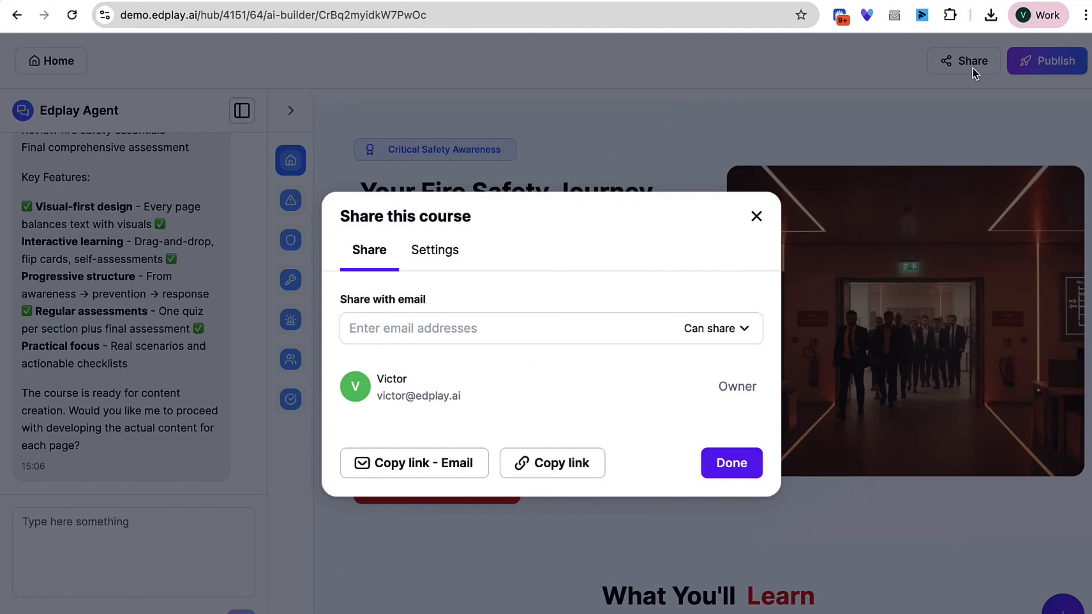
pyautogui.click(730, 327)
pyautogui.click(741, 432)
pyautogui.click(529, 327)
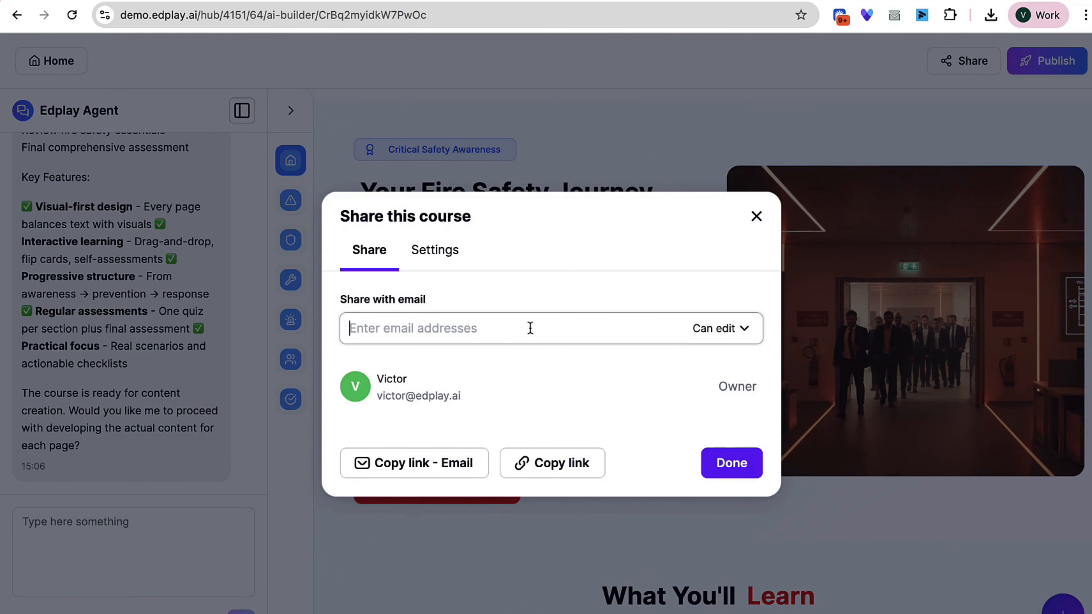
pyautogui.click(569, 262)
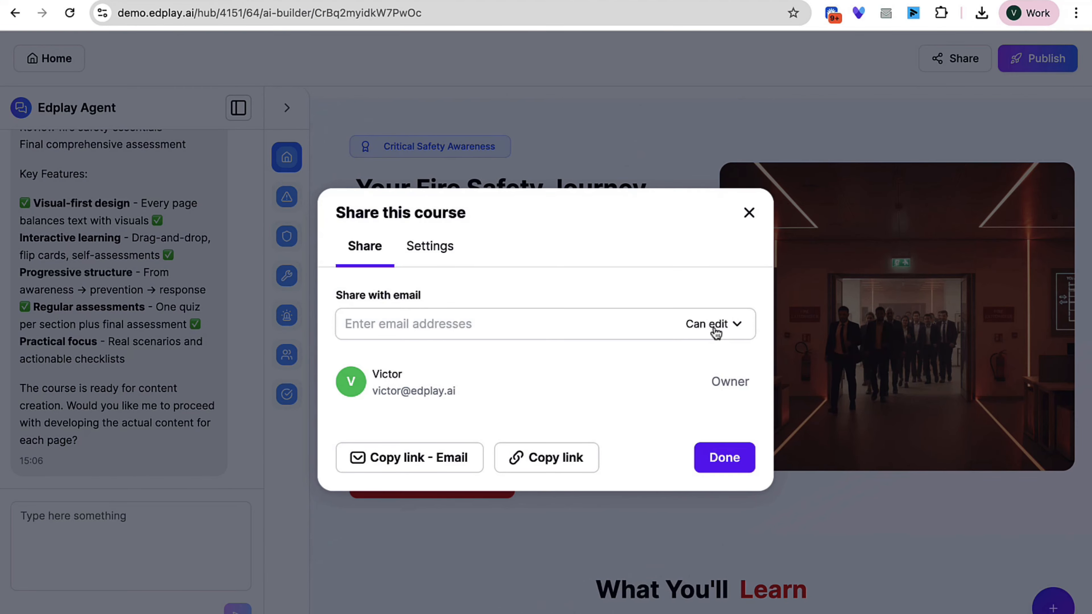
pyautogui.click(749, 217)
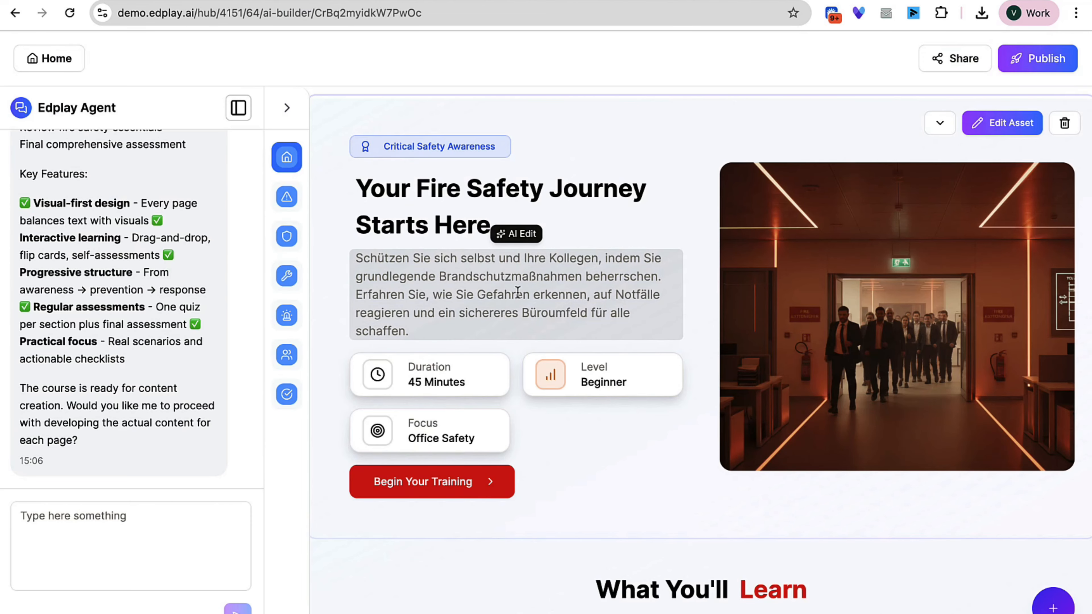
# - Leave the course for the dashboard and view the courses under Shared with me
pyautogui.click(53, 64)
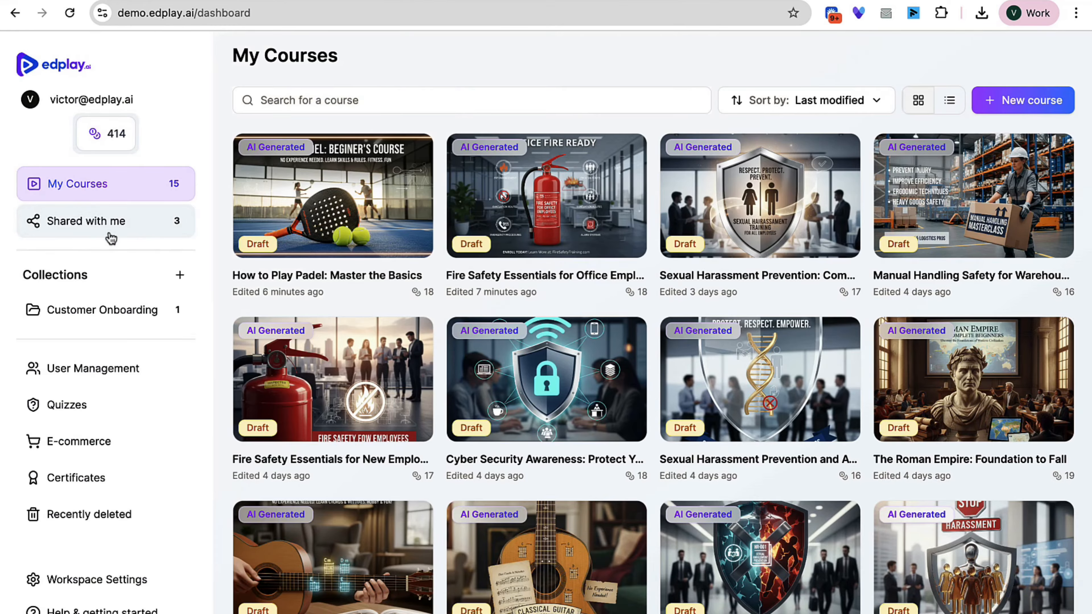
pyautogui.click(109, 236)
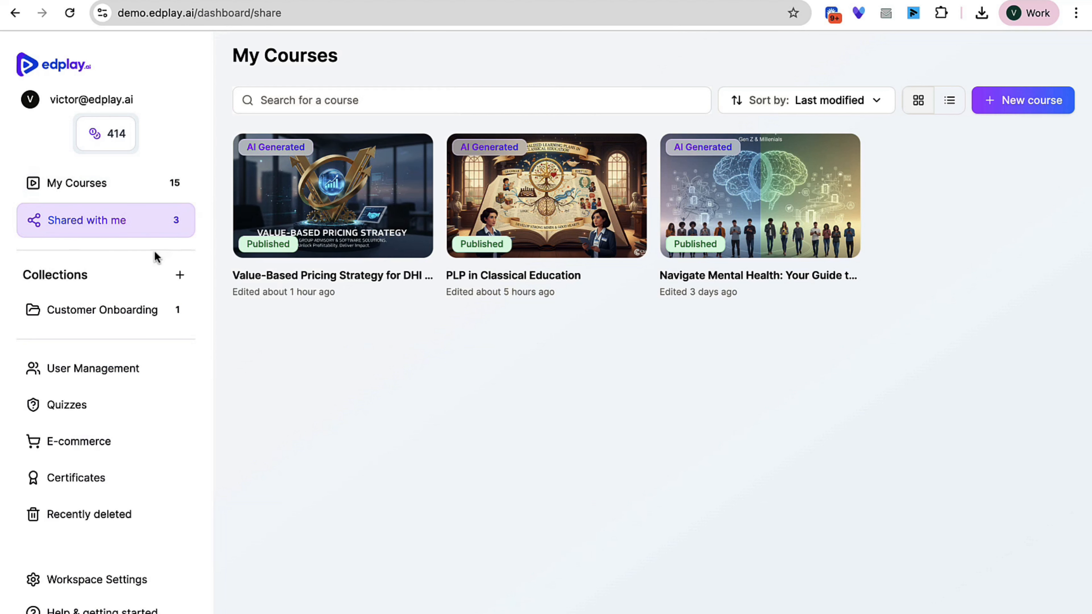
# - List the colleagues in User Management, view the second listed colleague's course enrolments and progress, and close the enrolment details
pyautogui.click(89, 370)
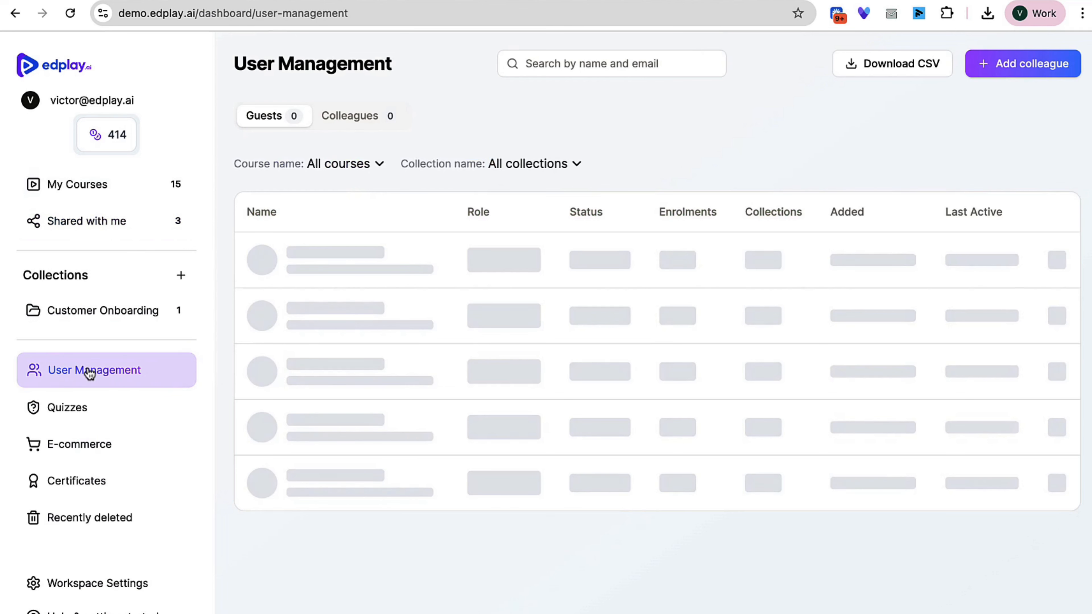
pyautogui.click(357, 123)
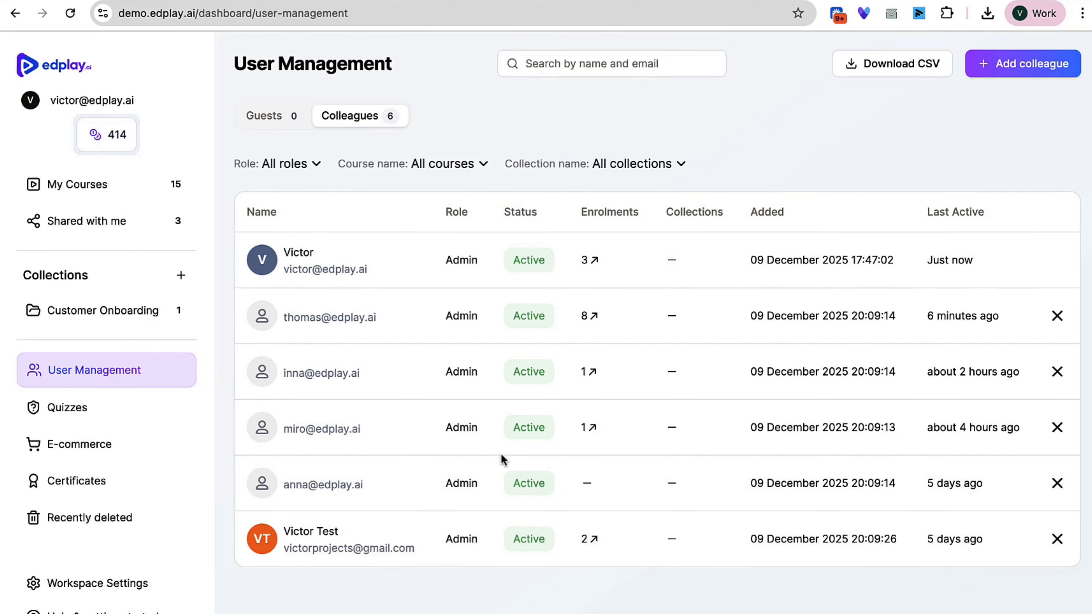
pyautogui.click(588, 316)
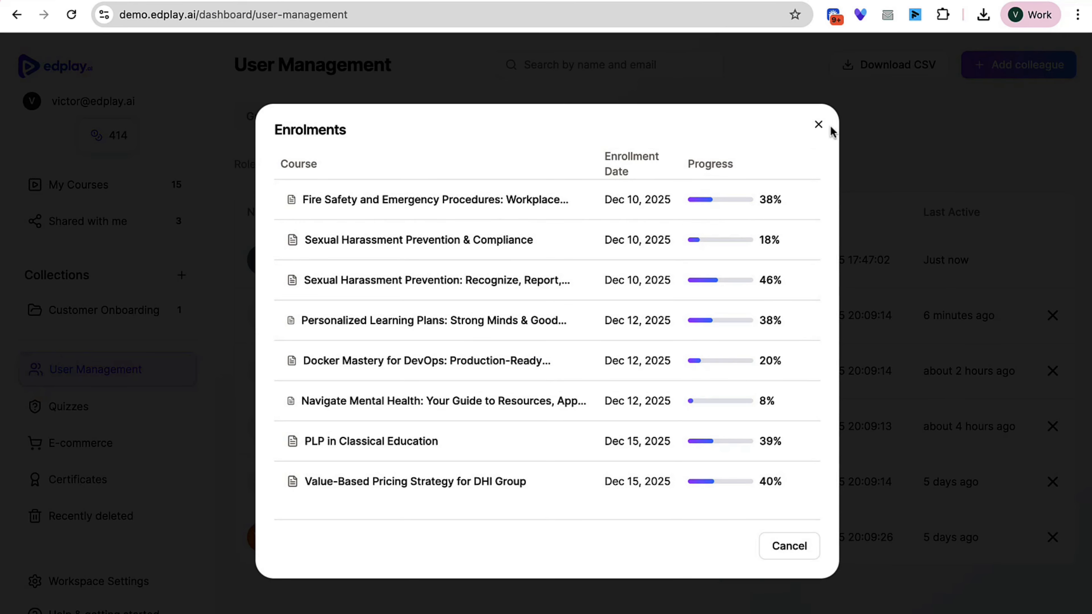
pyautogui.click(818, 126)
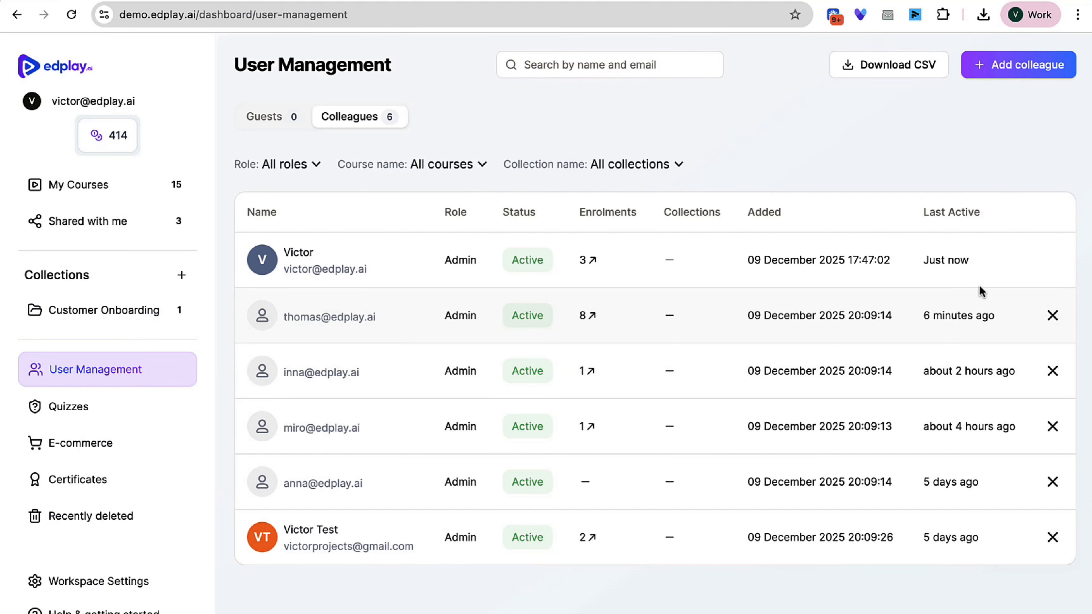